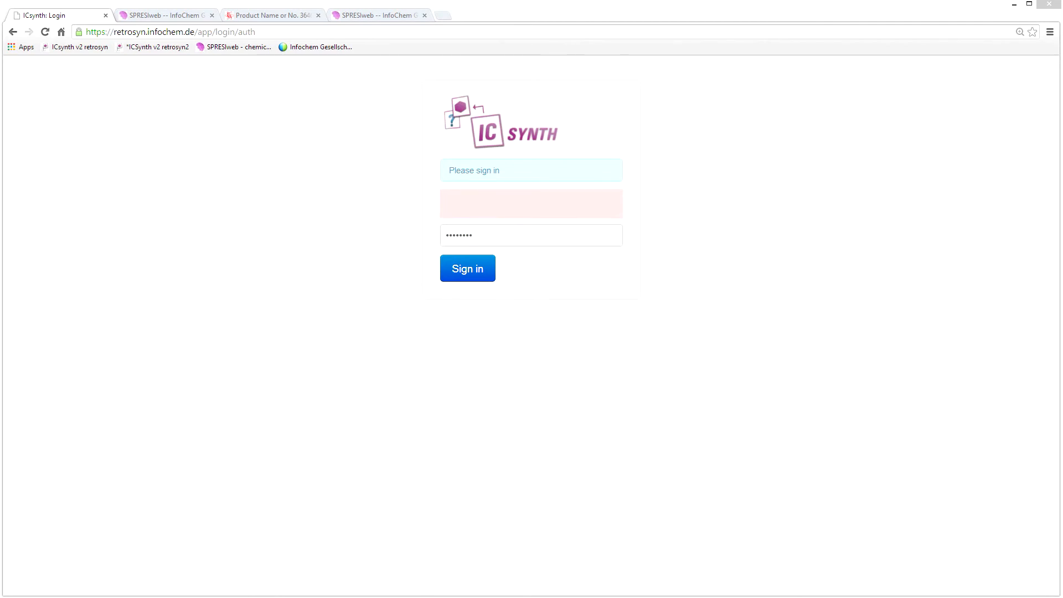
Sign in with the prefilled account credentials and start a new query
click(480, 282)
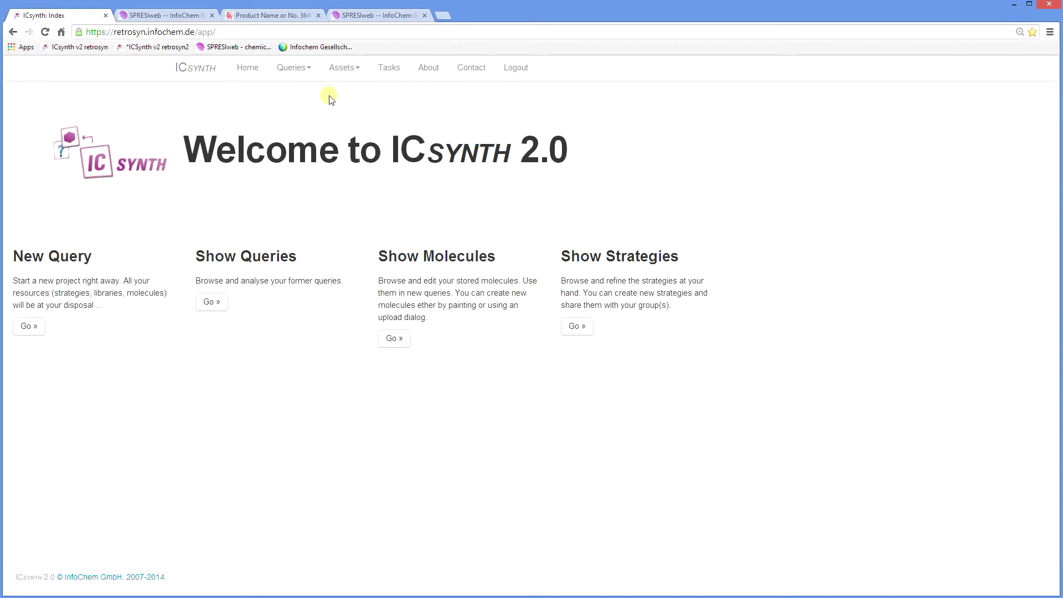
click(28, 326)
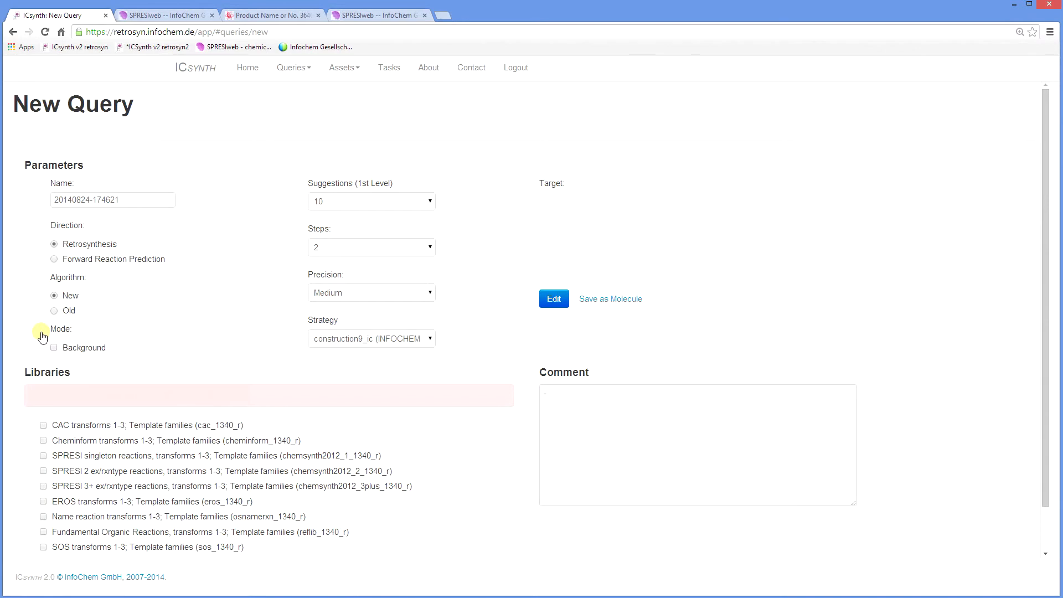
Open the target structure editor and draw a two-bond chain with a cyclopropane ring at each end
click(562, 244)
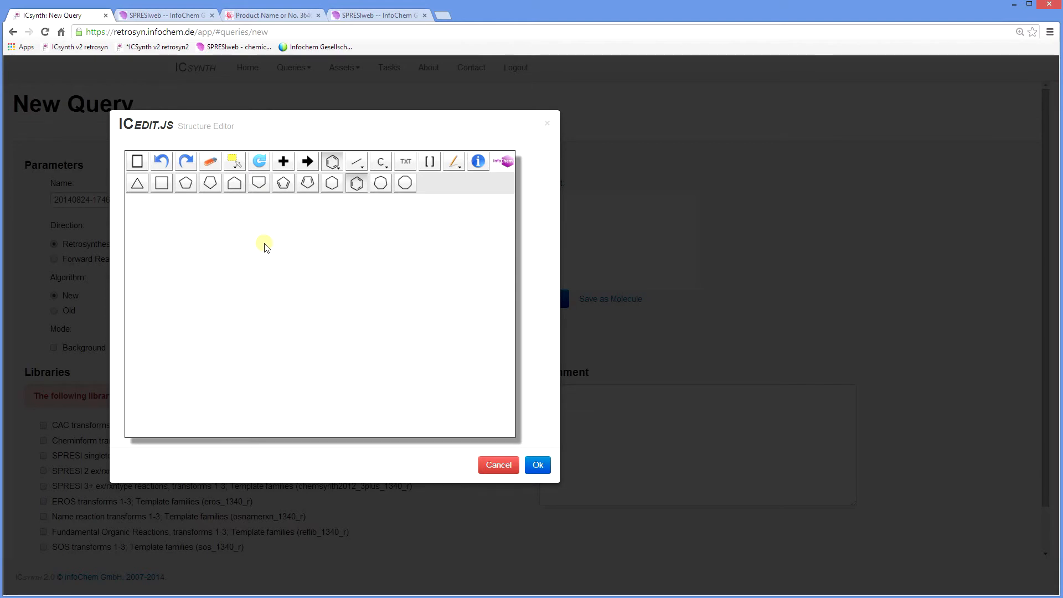
click(355, 163)
click(305, 265)
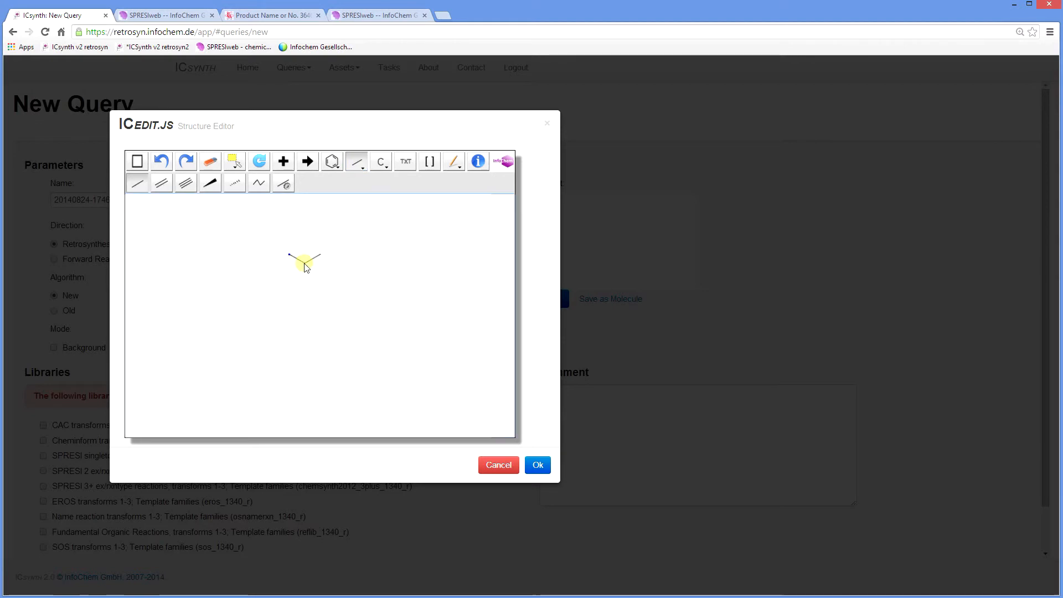
click(332, 162)
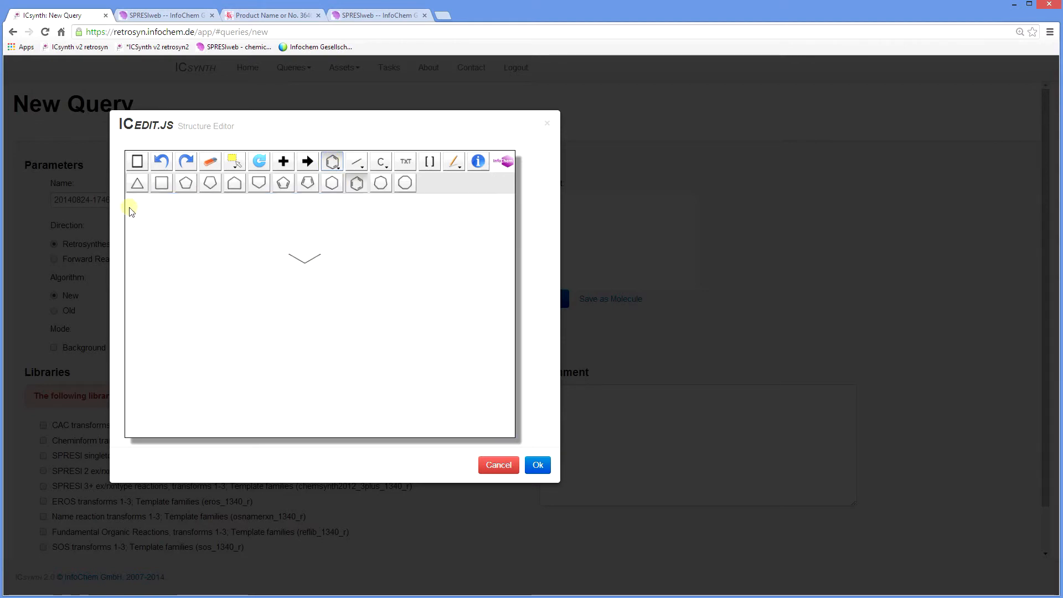
click(138, 183)
click(289, 256)
click(320, 255)
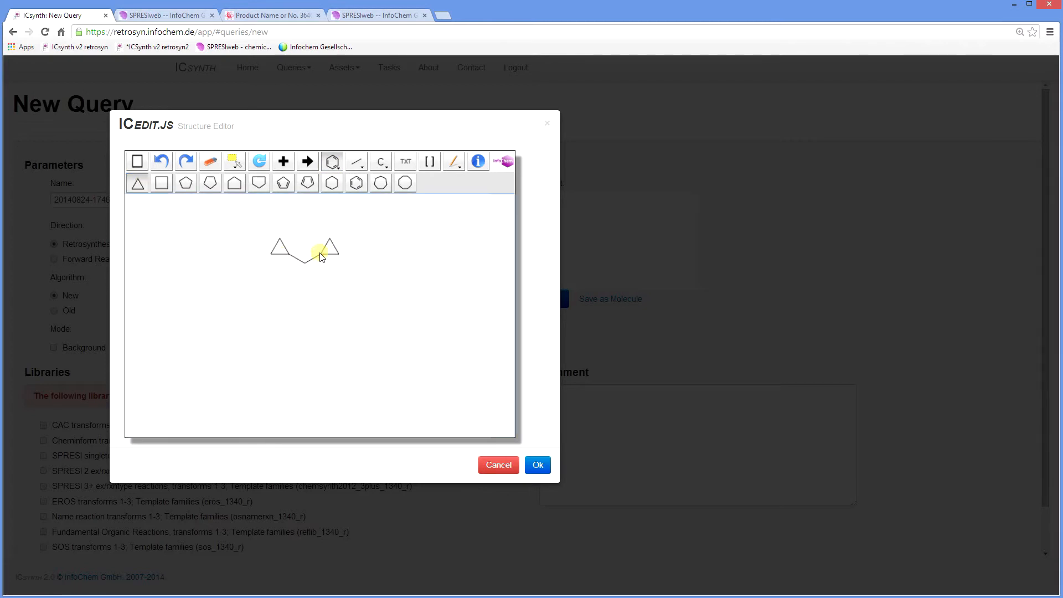
Replace the central chain carbon with nitrogen and accept the structure as the query target
click(381, 161)
click(162, 183)
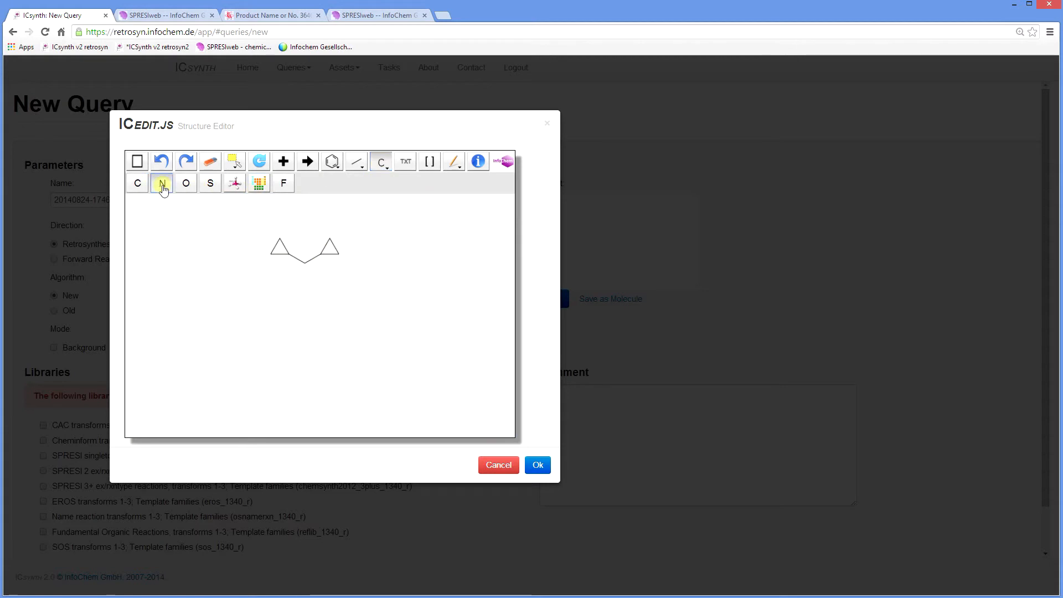
click(305, 263)
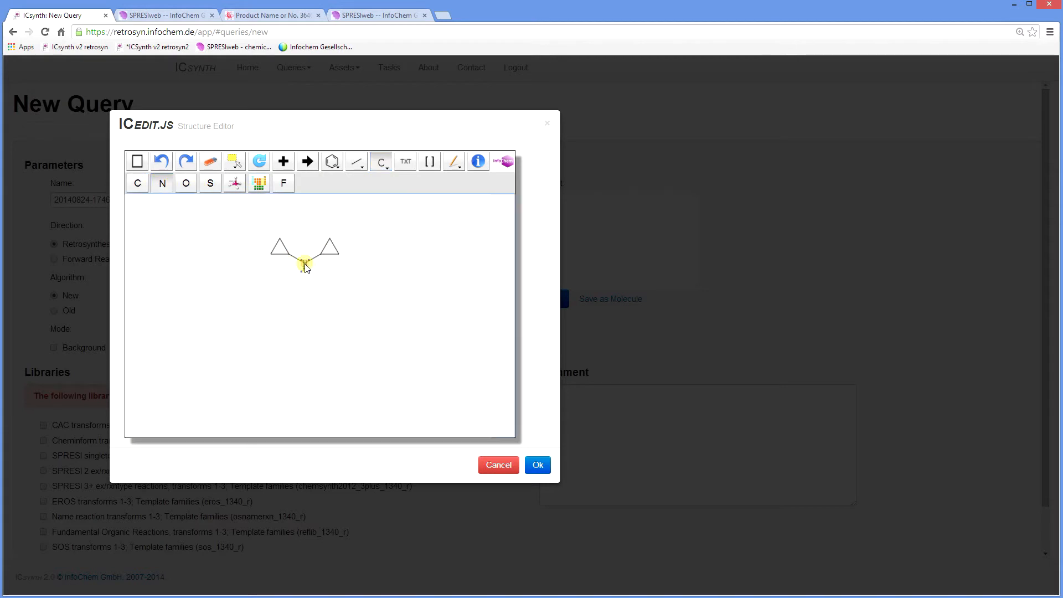
click(542, 468)
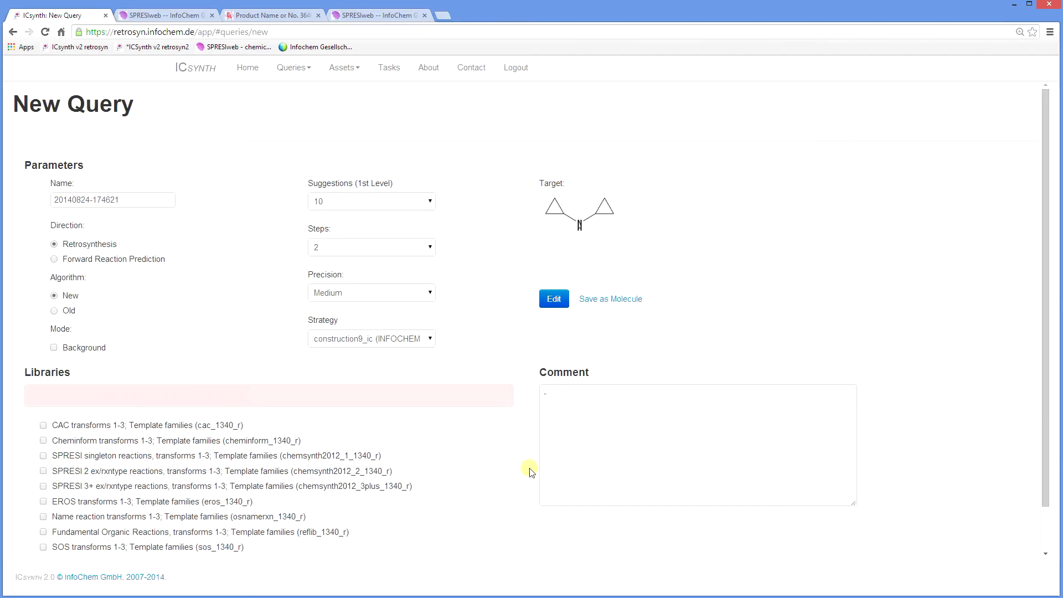
Save the target structure as a stored molecule named "dicyclopropylamine"
click(593, 302)
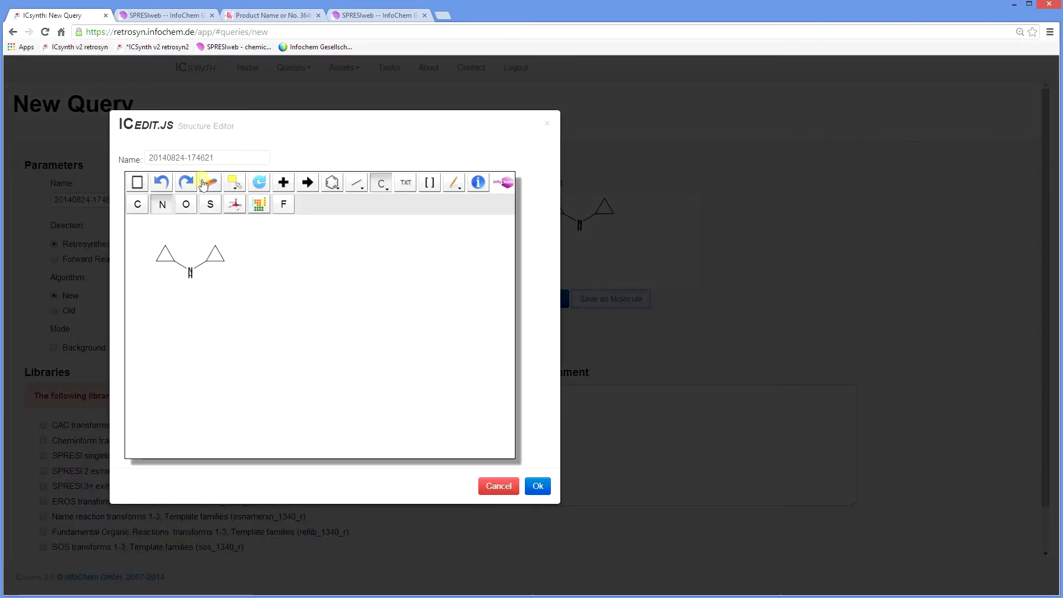
click(226, 157)
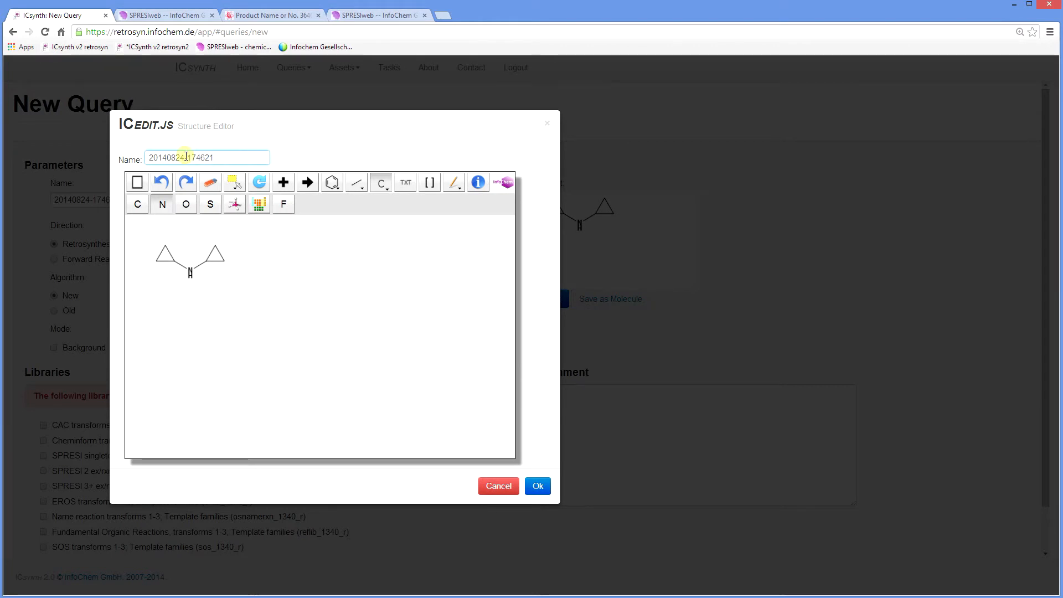
drag(214, 158, 136, 158)
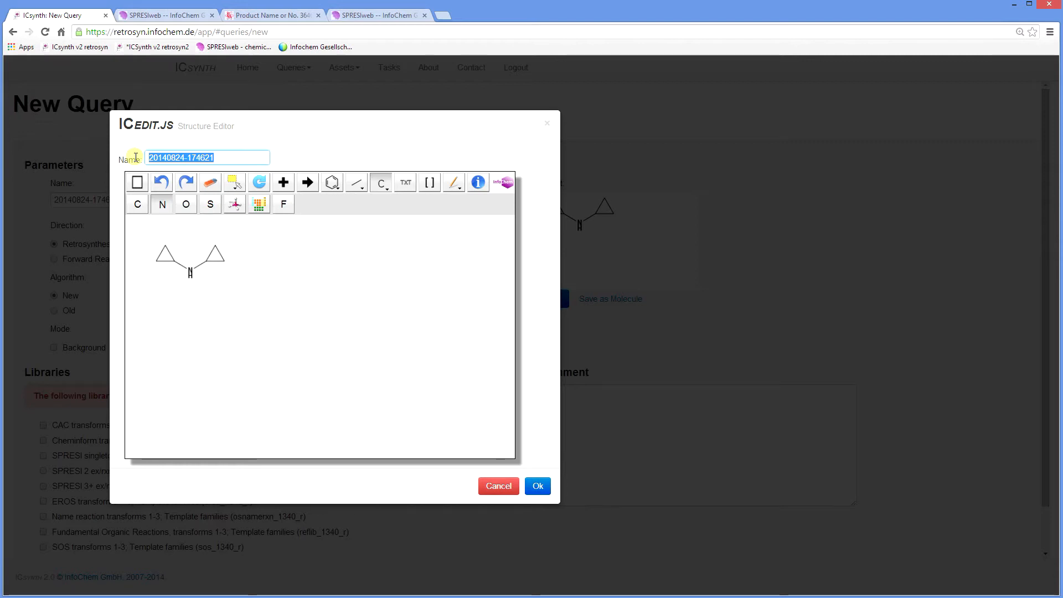
text(dicy)
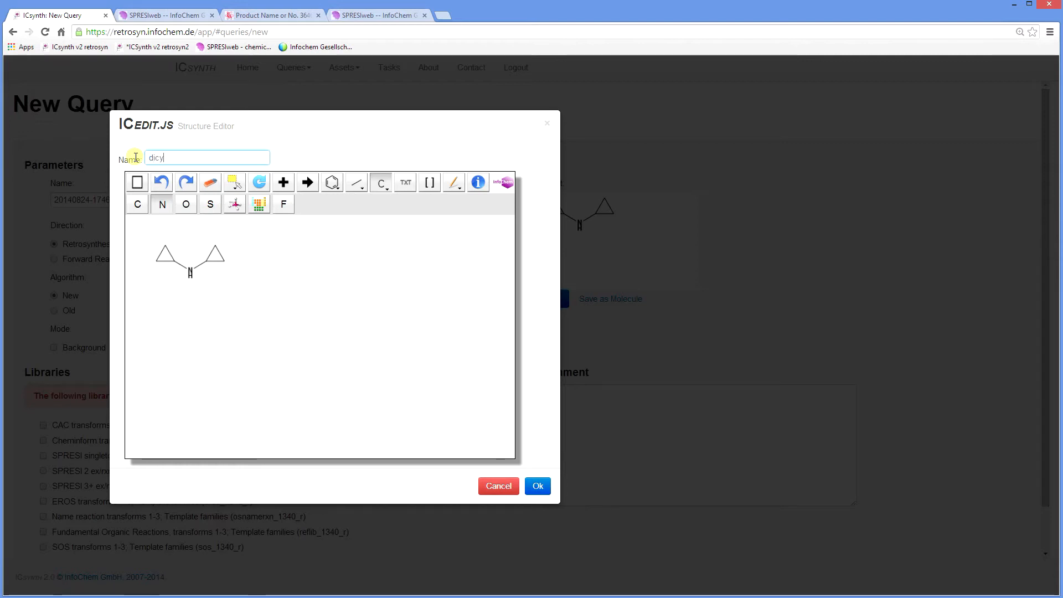
text(cloprop)
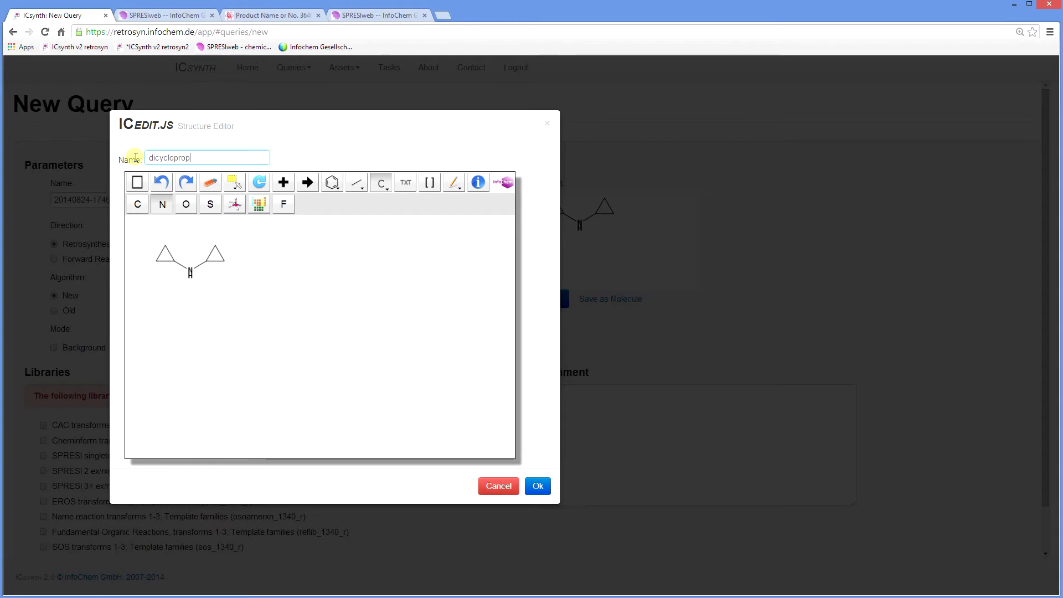
text(ylamine)
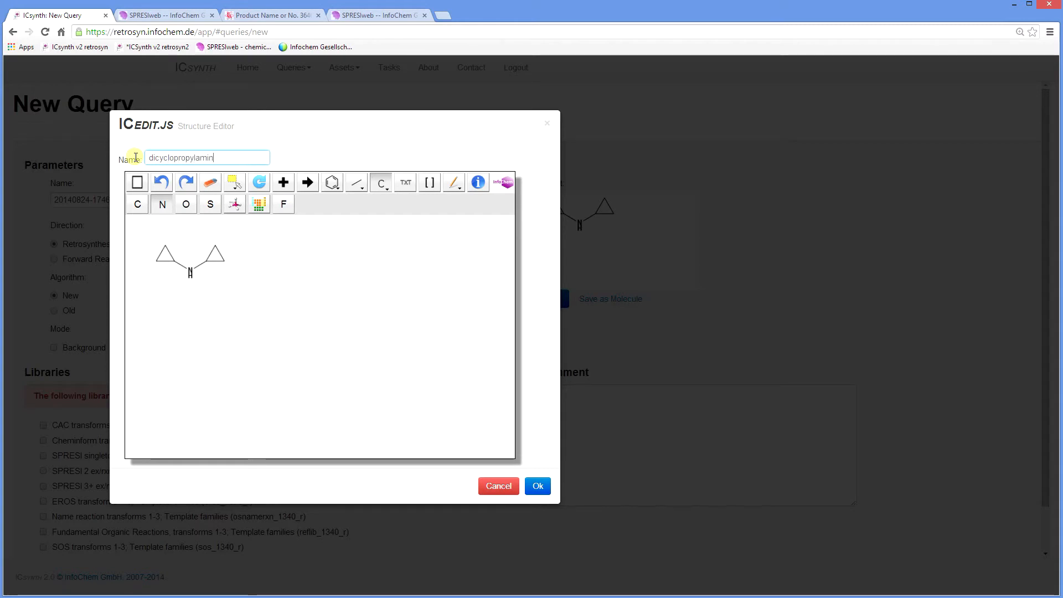
click(538, 487)
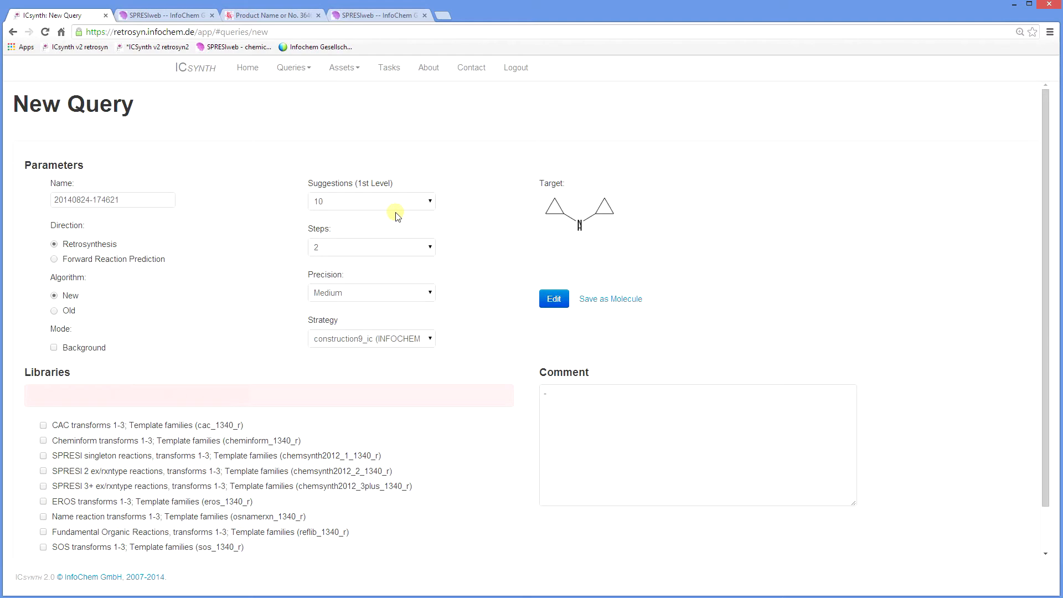
Set the query to 20 first-level suggestions, 2 steps and Low precision
click(431, 203)
drag(430, 228, 461, 247)
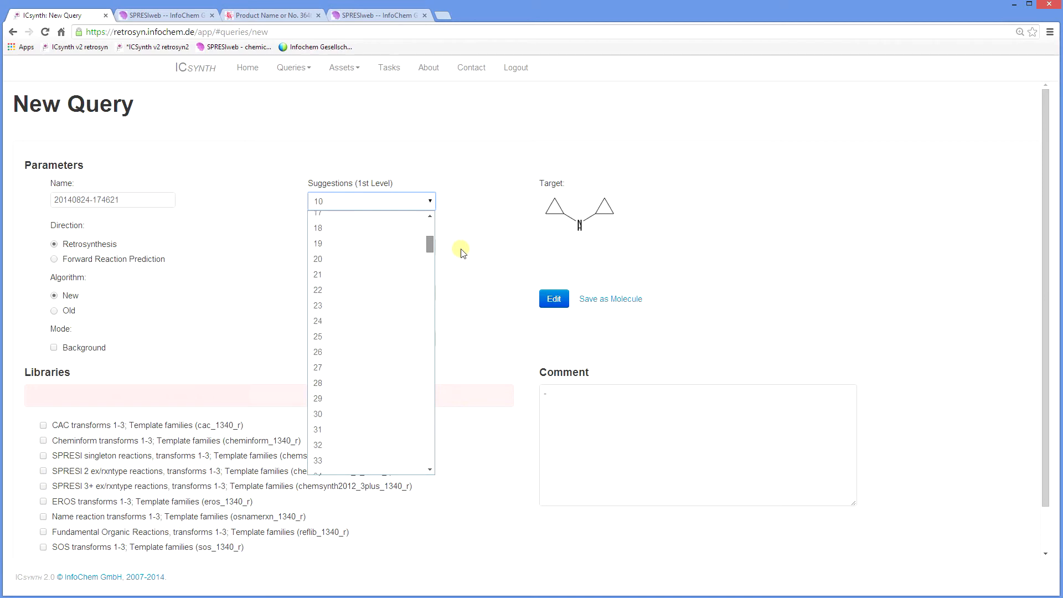
click(417, 261)
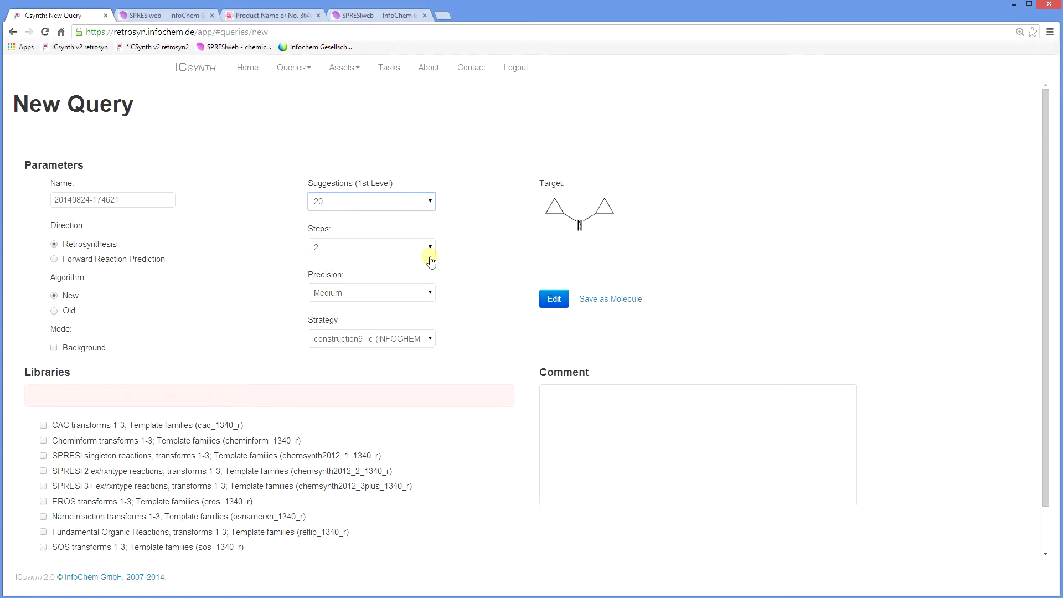
click(431, 248)
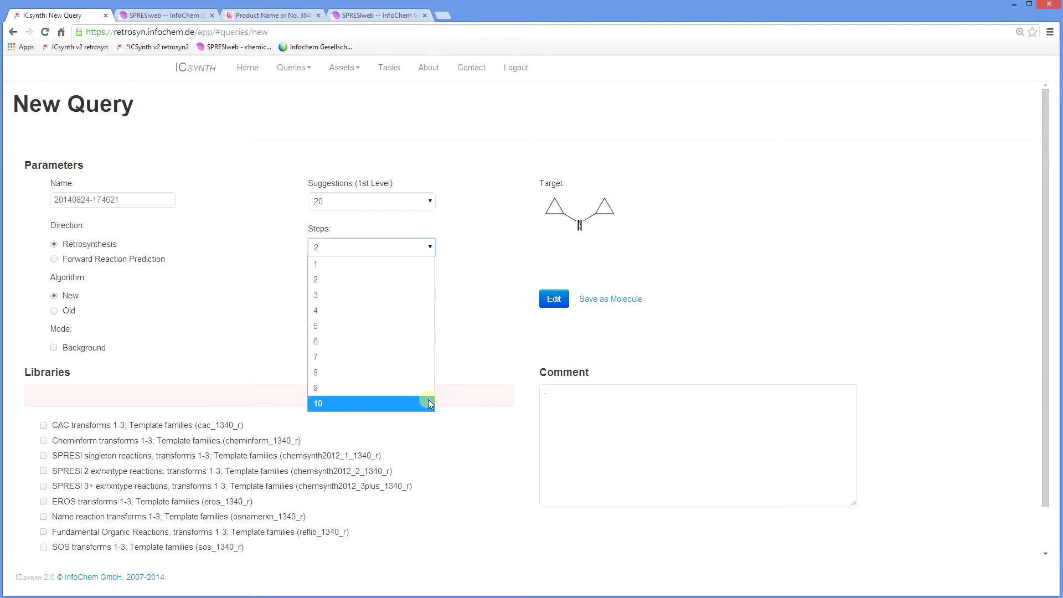
click(422, 253)
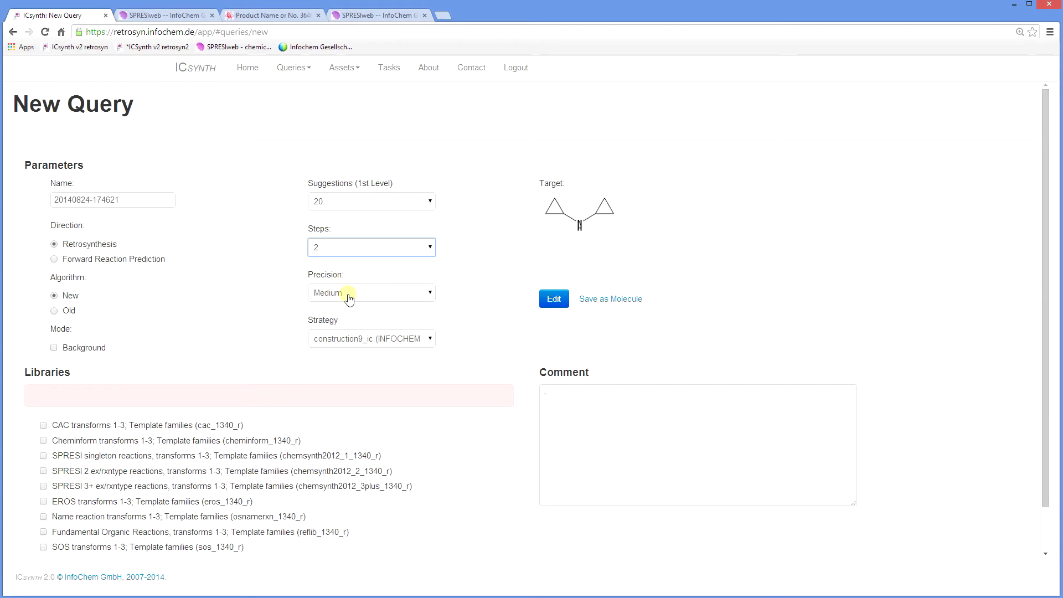
click(430, 298)
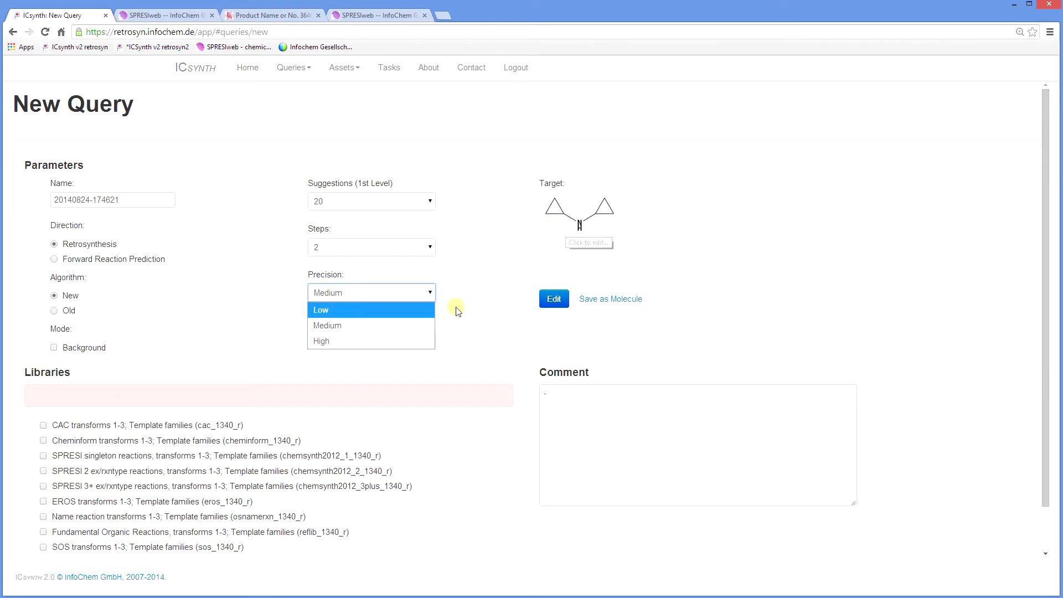
click(420, 310)
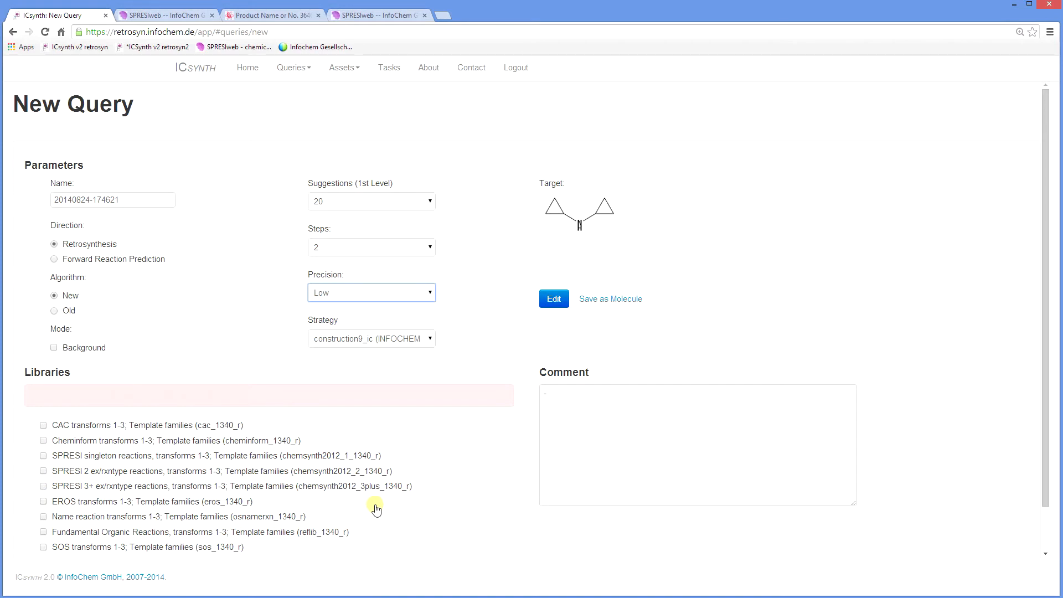
Include the Cheminform, SPRESI 3+ ex/rxntype and Name reaction transform libraries and start the query
click(43, 441)
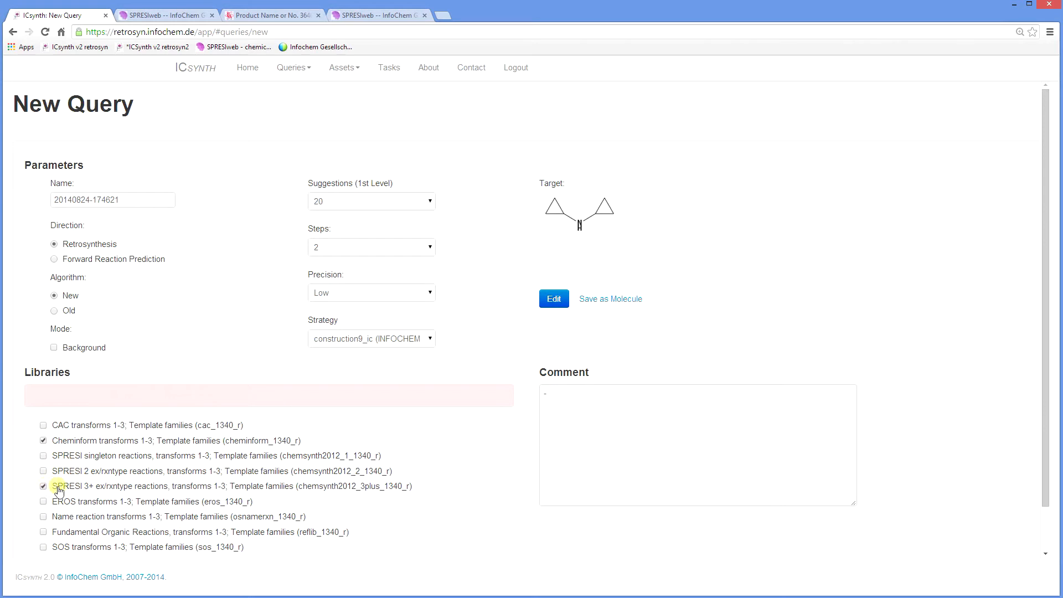
click(47, 520)
drag(1044, 509, 1048, 552)
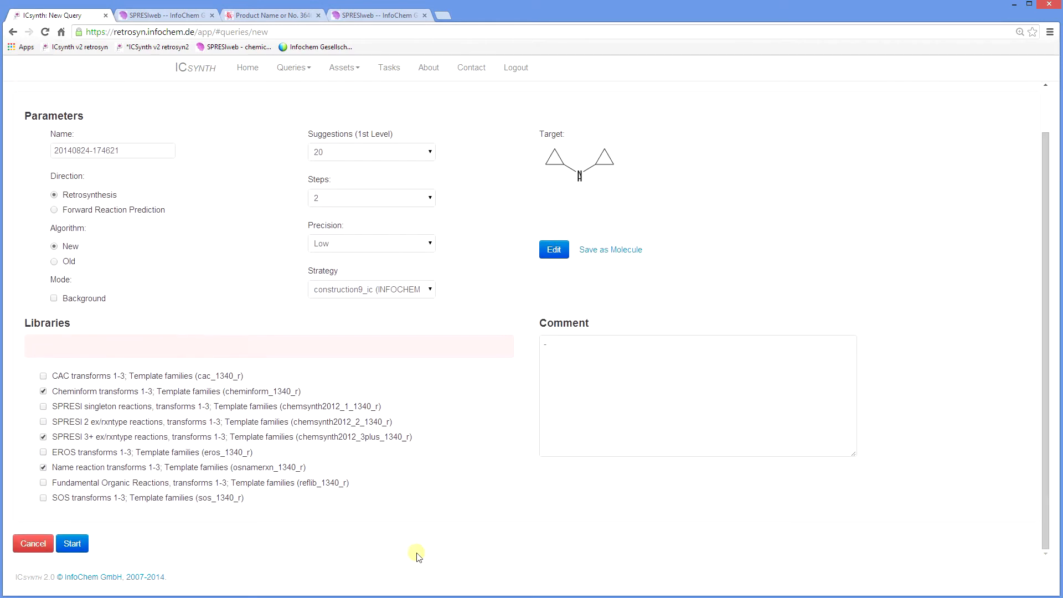
click(71, 542)
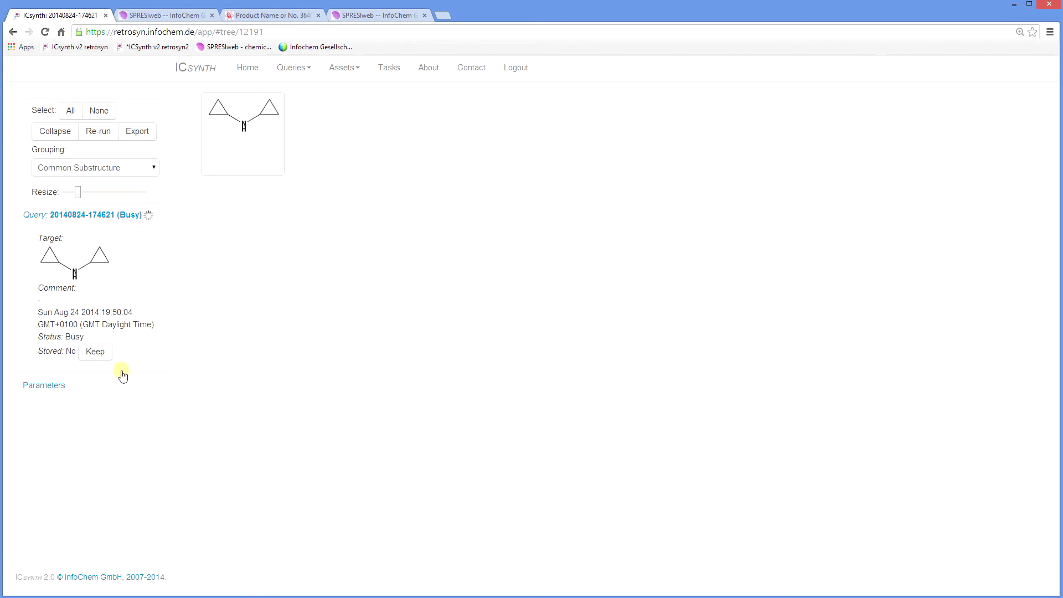
Enlarge the structures in the result tree slightly and expand the precursors of suggestion 1
click(61, 387)
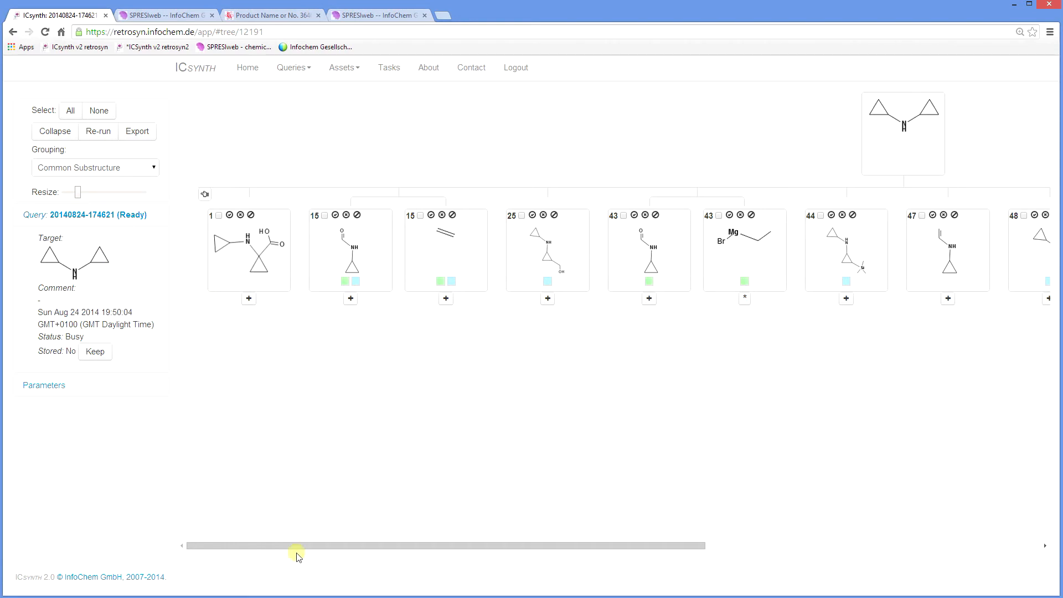
drag(297, 551, 281, 584)
mouse_move(78, 192)
mouse_down()
mouse_move(131, 197)
mouse_move(92, 197)
mouse_up()
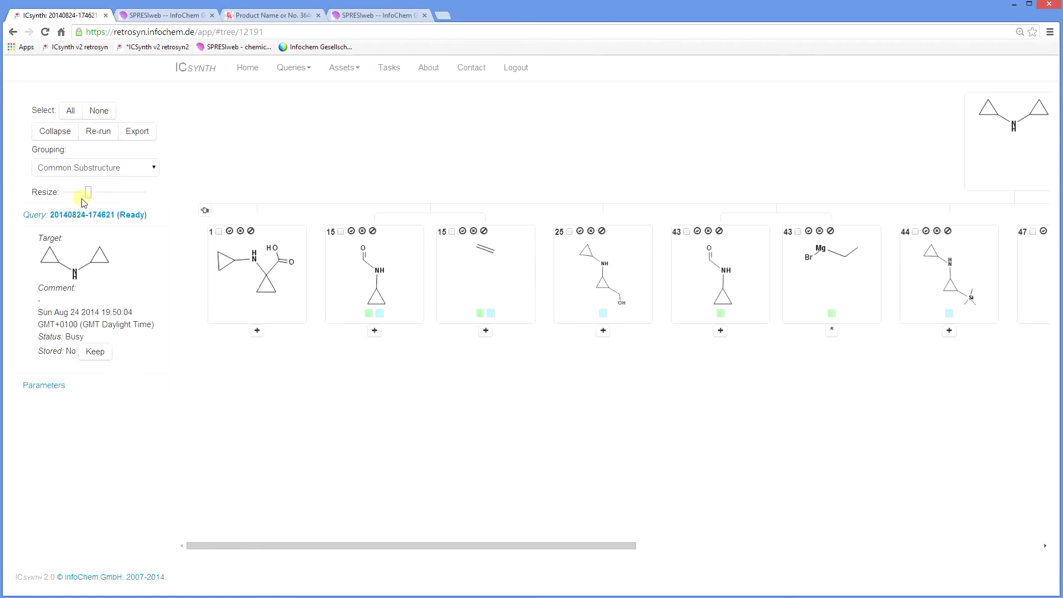
click(257, 331)
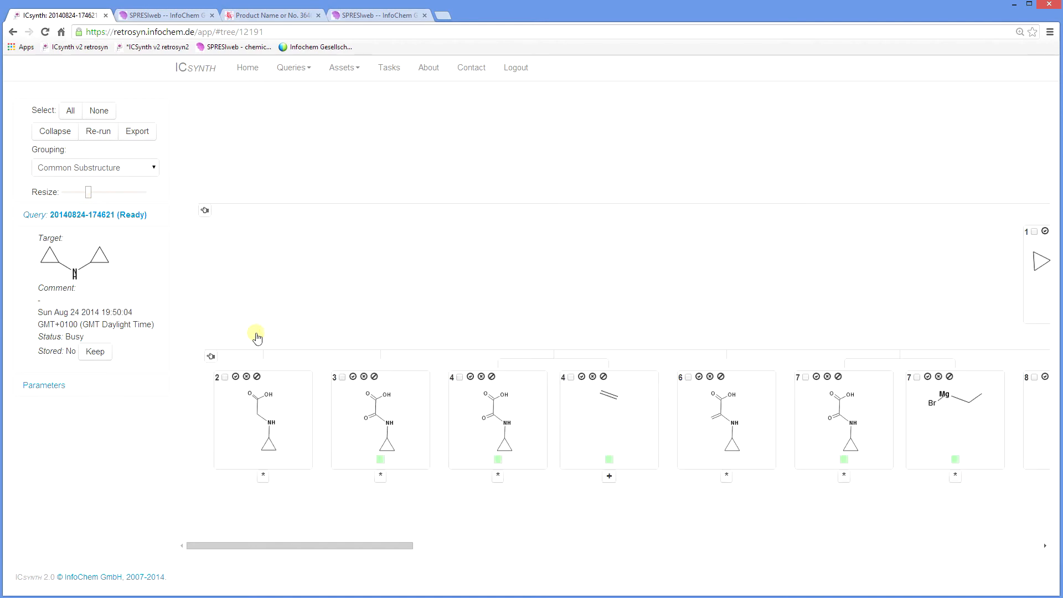
drag(367, 540, 374, 578)
Collapse the second and first tree levels to one suggestion each and re-expand the first level
click(211, 357)
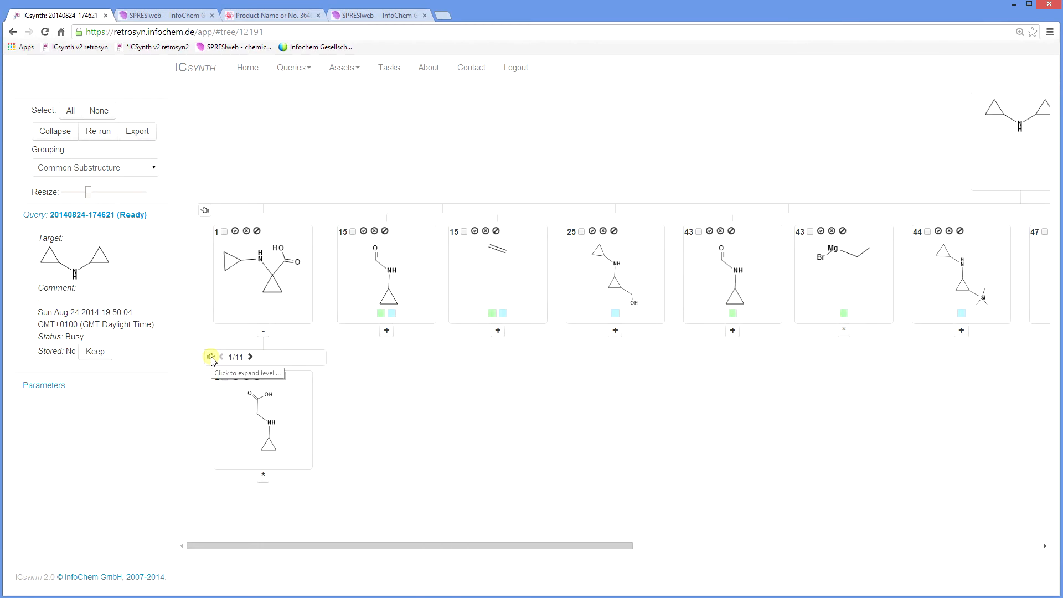
click(205, 211)
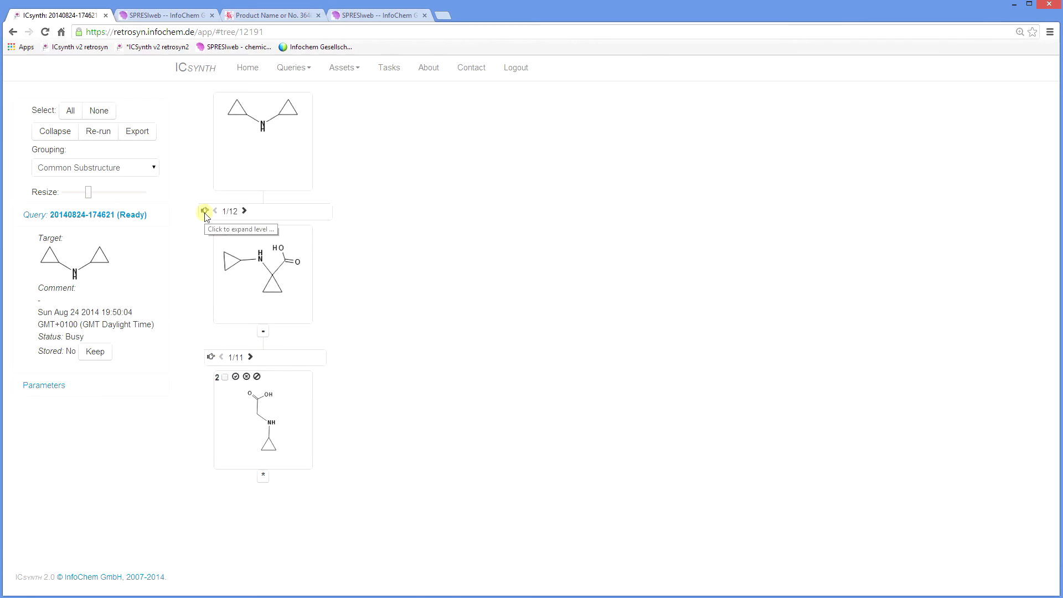
click(204, 211)
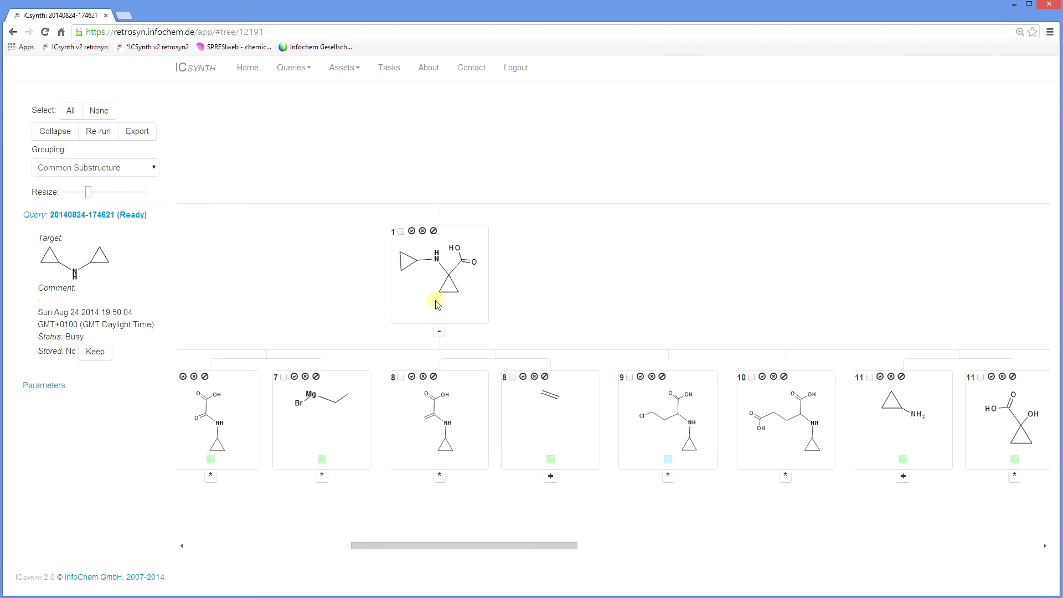
Open the details of suggestion 1 and browse its precedent reactions up to the fourth citation
click(417, 299)
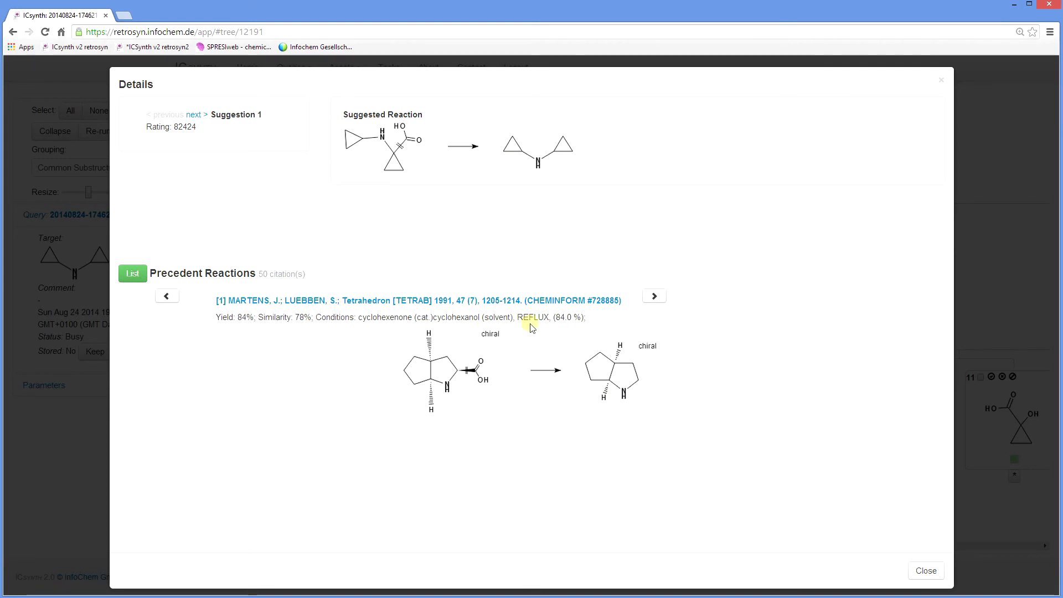
click(653, 297)
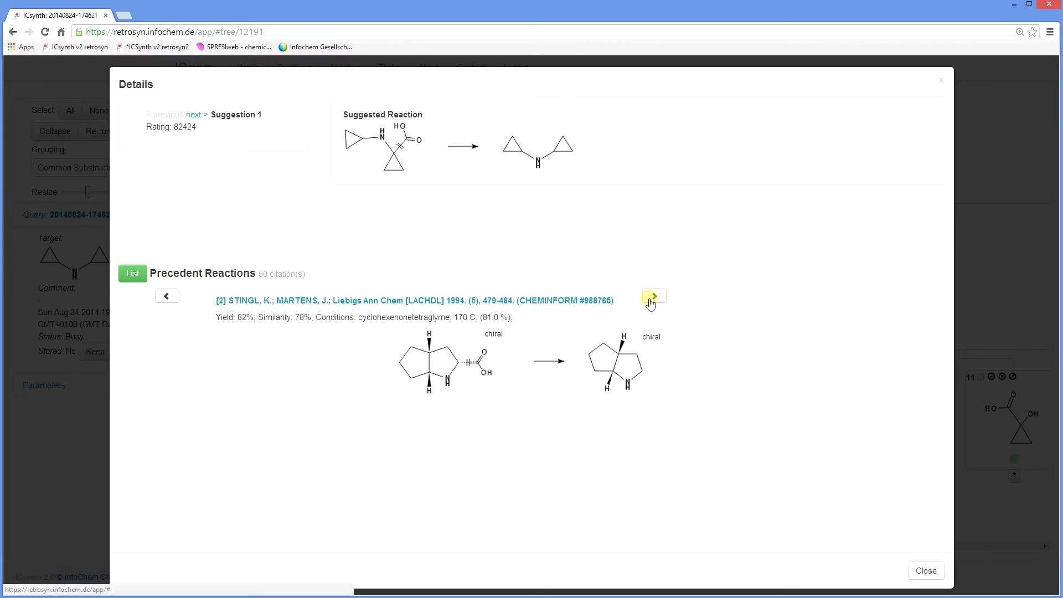
click(653, 297)
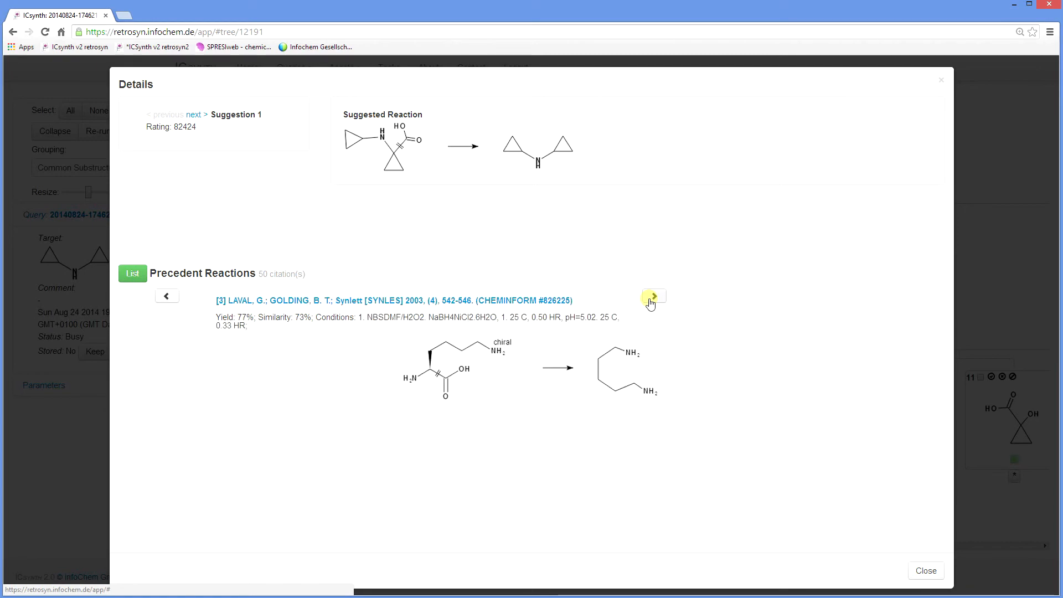
click(652, 298)
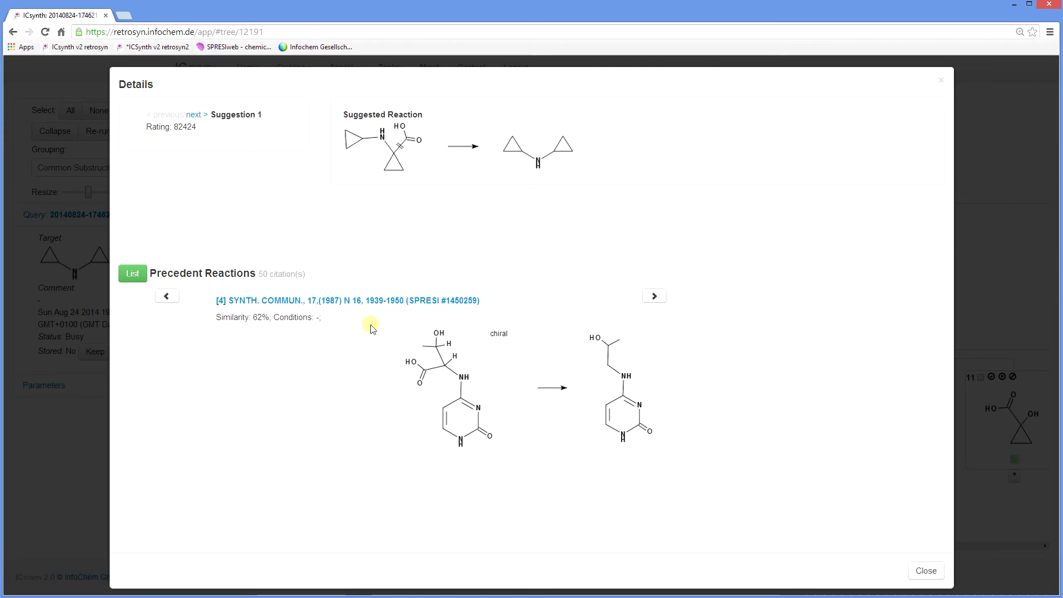
Check the fourth citation's record in SPRESIweb, return to ICsynth and browse the precedent reactions as a list before closing the details
click(404, 306)
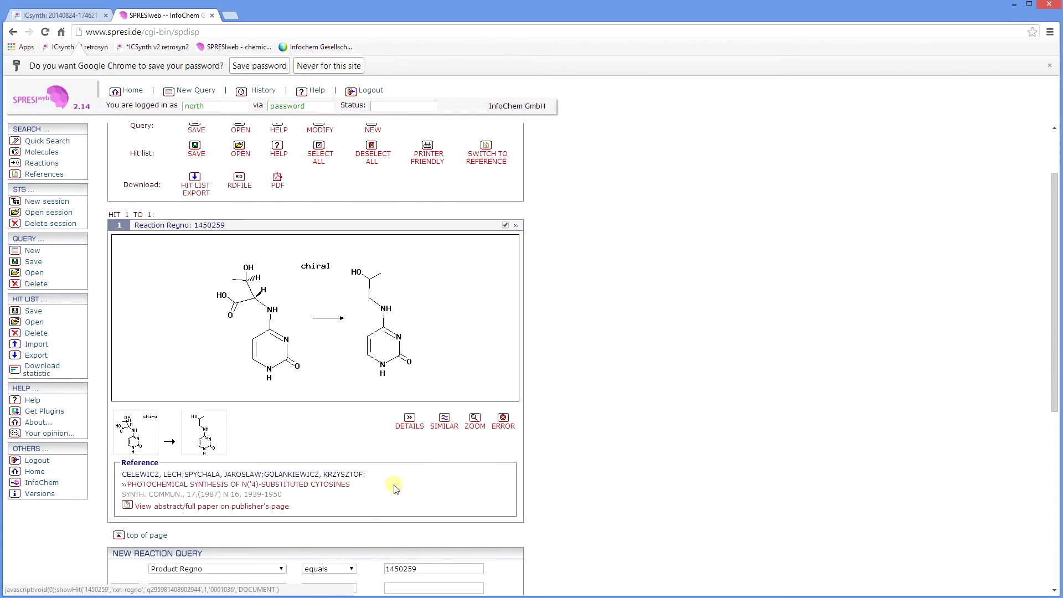
click(81, 16)
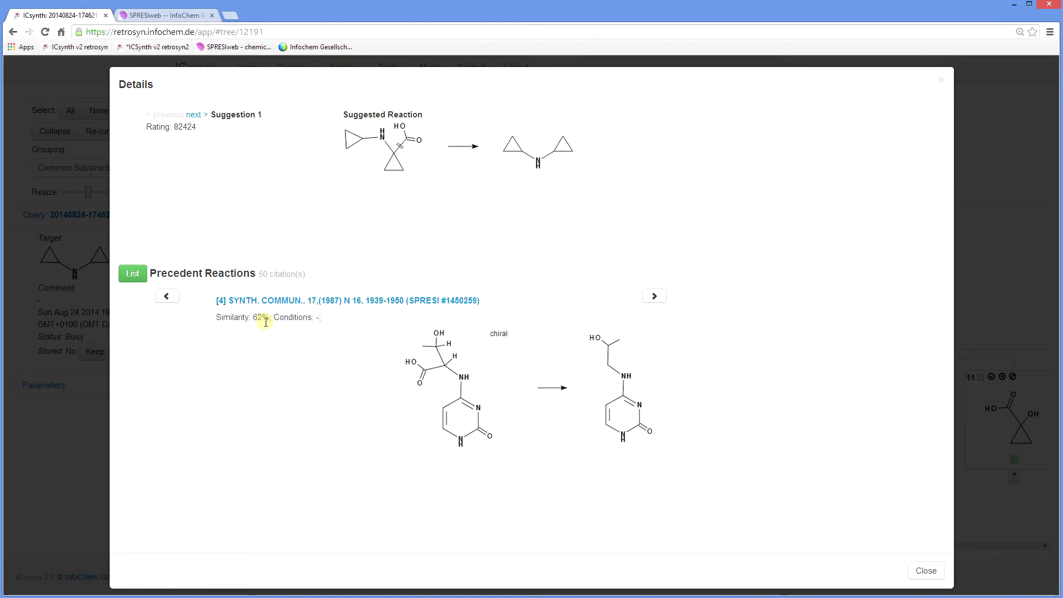
click(145, 284)
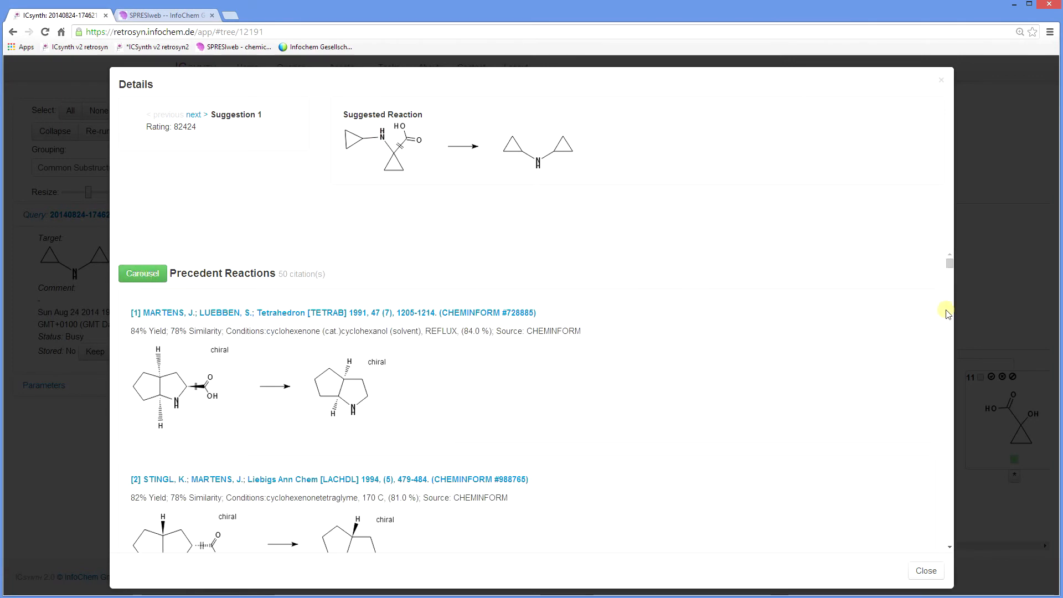
scroll(949, 277, down, 1)
drag(949, 275, 955, 436)
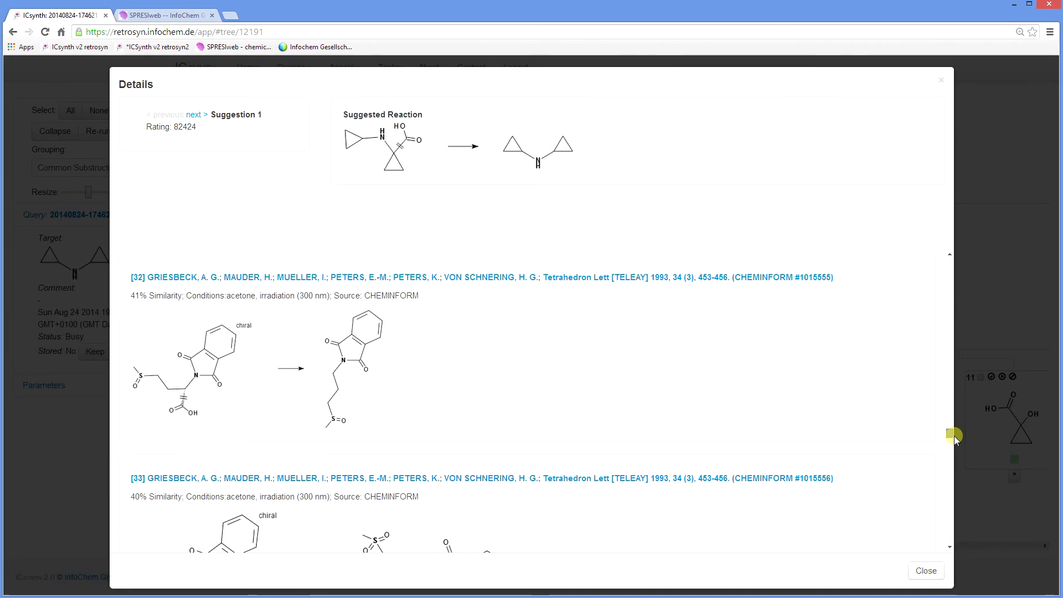
click(941, 84)
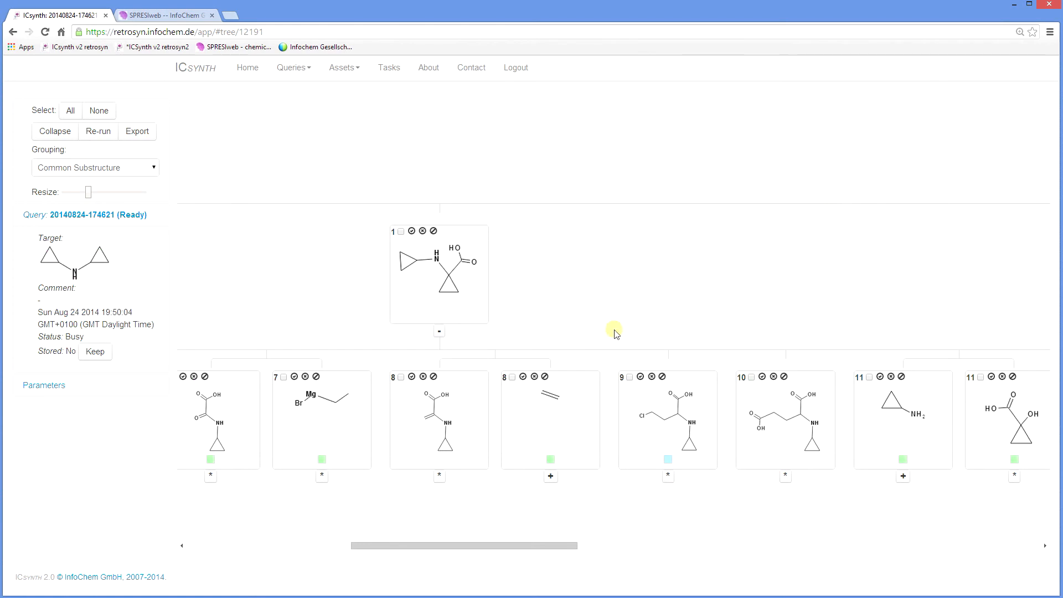
Open the SPRESIweb record of suggestion 7's magnesium bromide reagent, look up its Sigma-Aldrich catalogue products and return to the ICsynth tree
drag(565, 549, 437, 546)
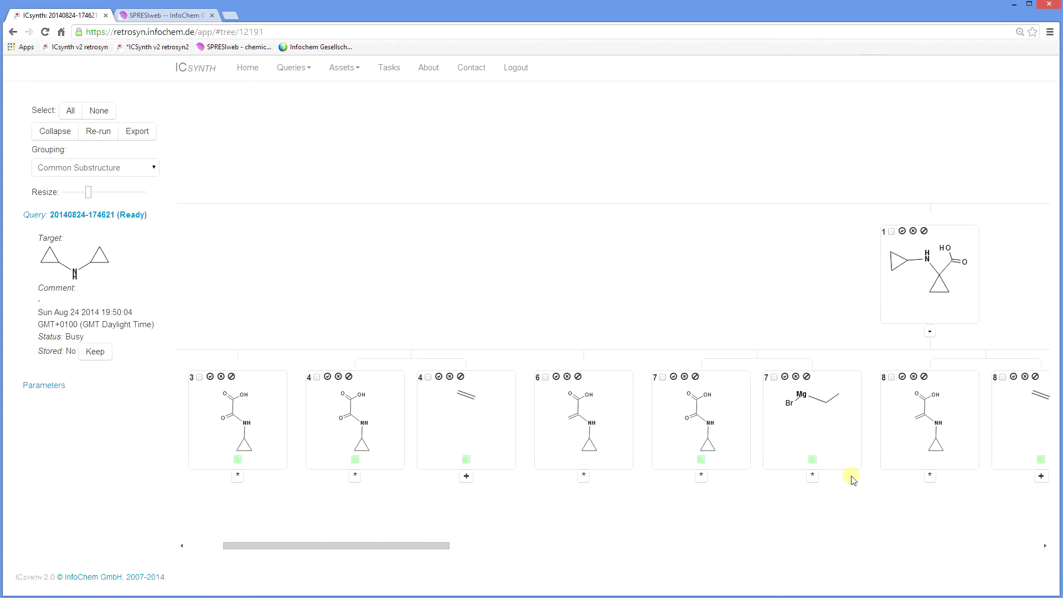
click(813, 460)
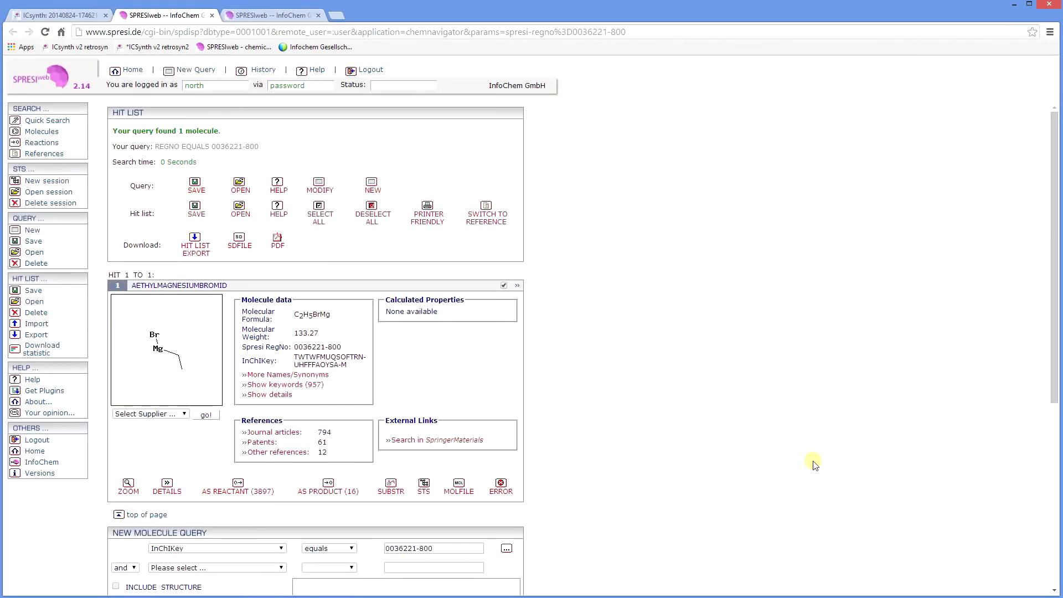
scroll(1053, 451, down, 3)
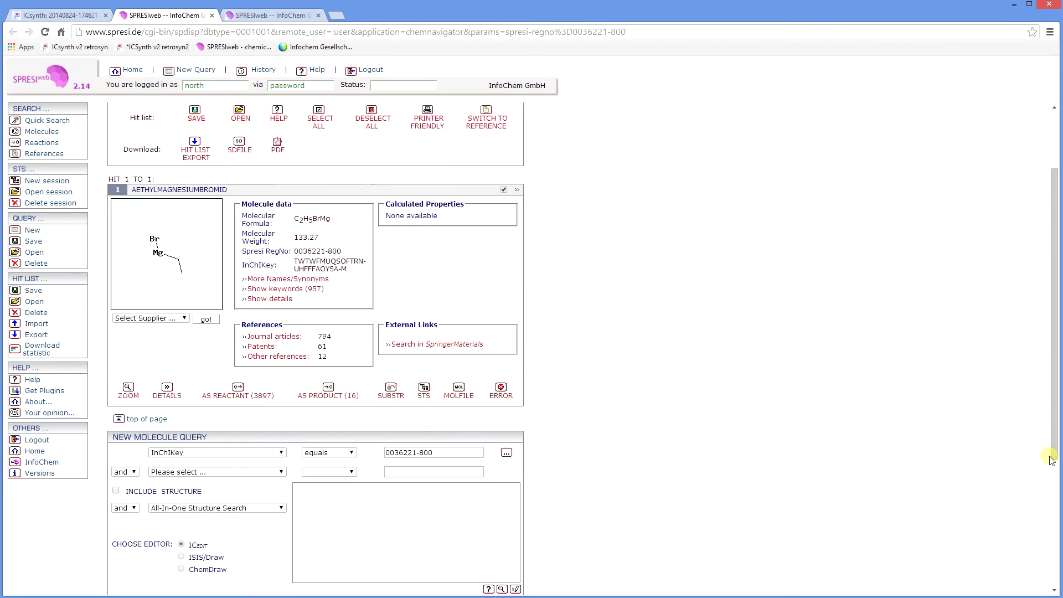
click(186, 323)
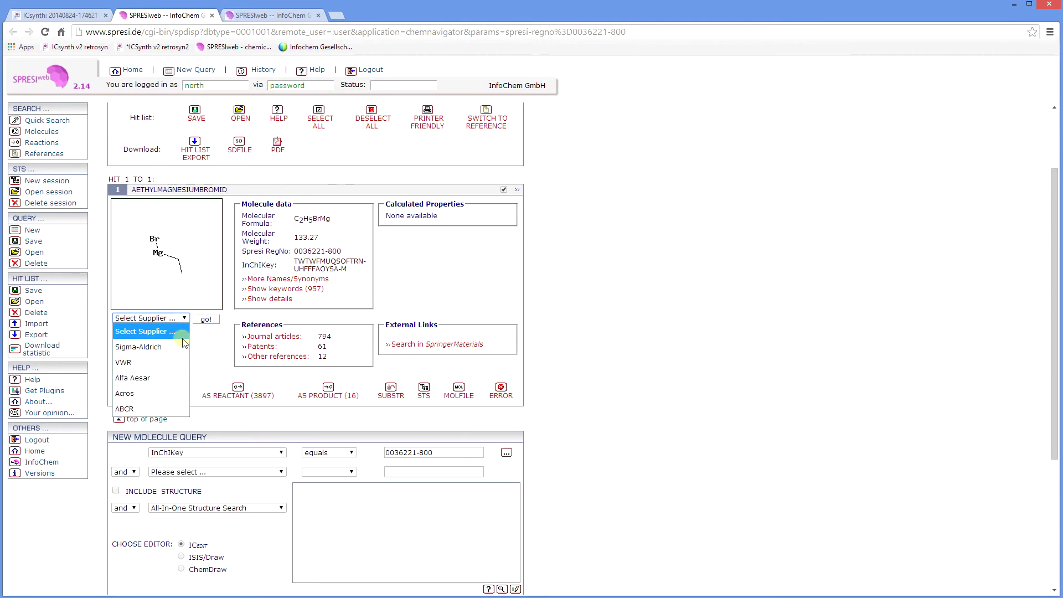
click(182, 347)
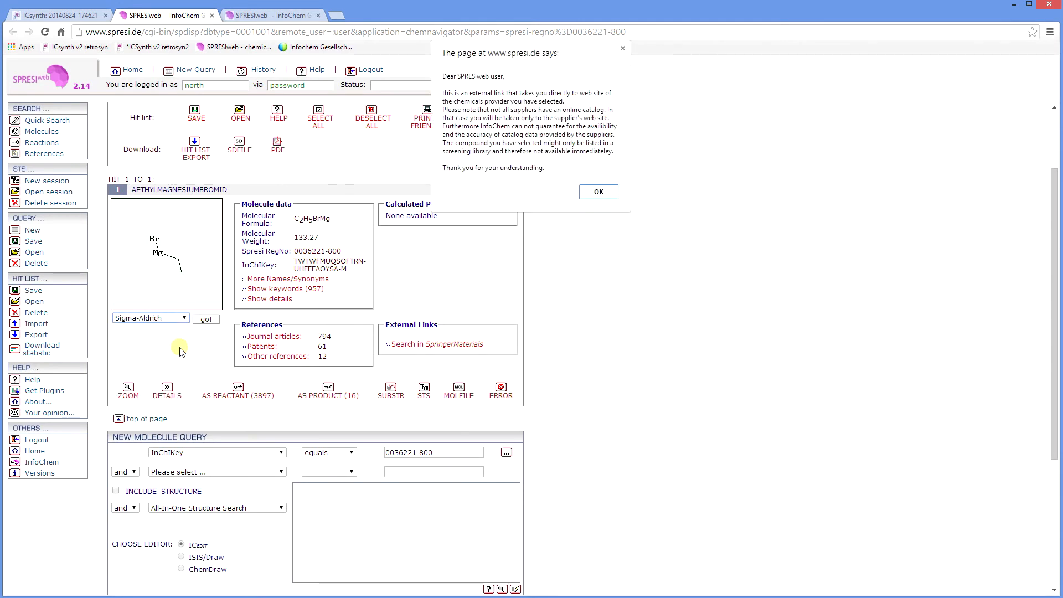
click(599, 195)
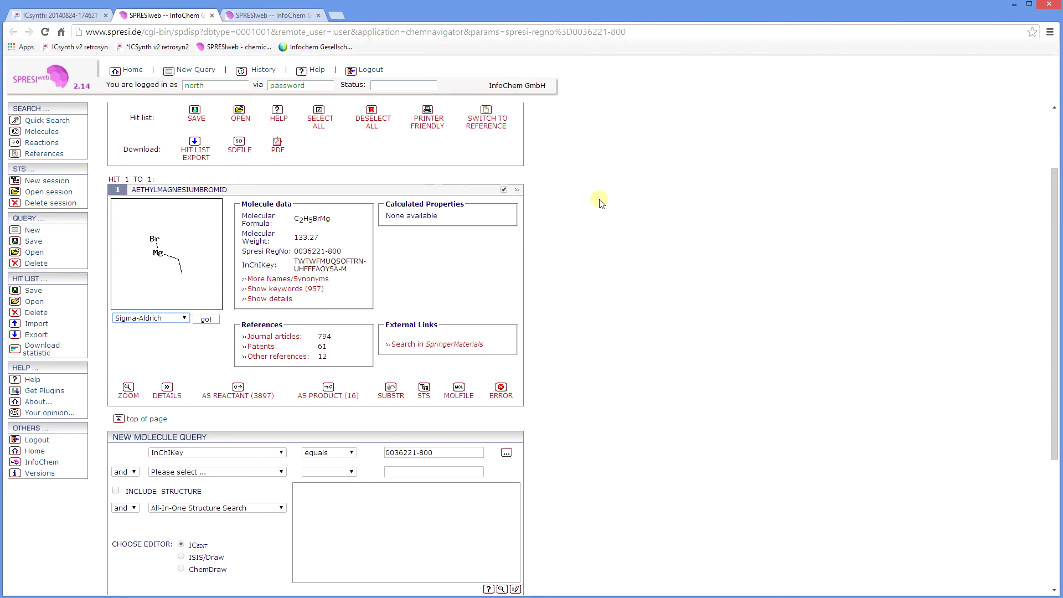
click(601, 188)
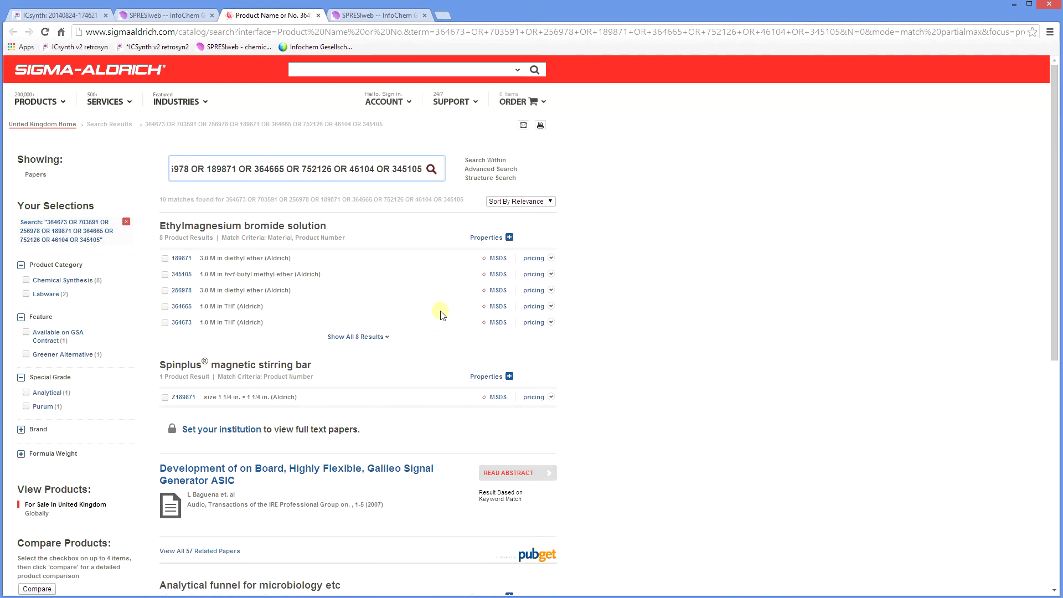
click(64, 21)
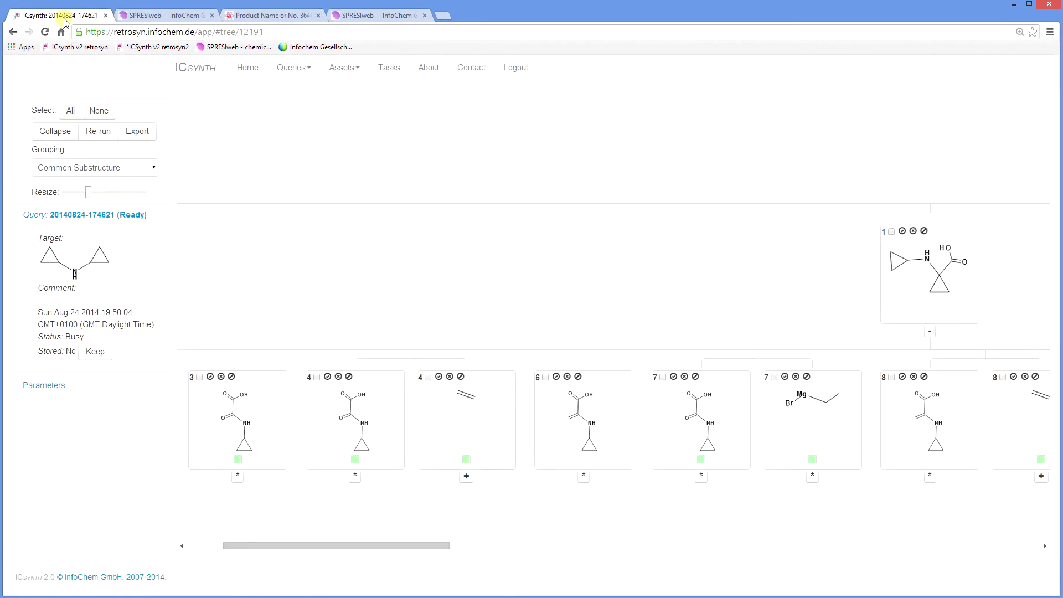
Review the grouping options available for the suggestions in the result tree
scroll(581, 499, right, 10)
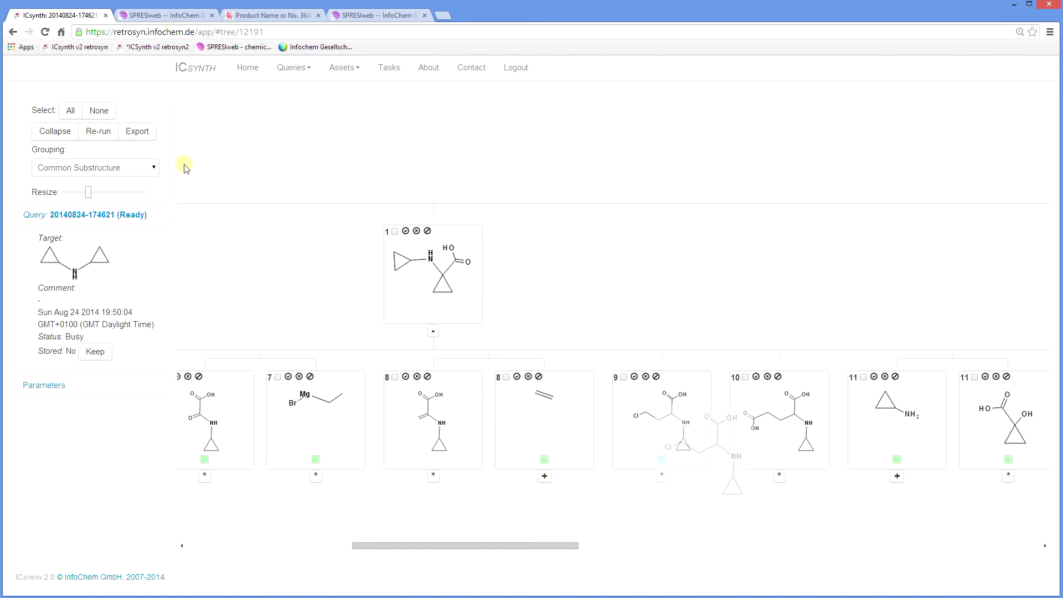
click(153, 169)
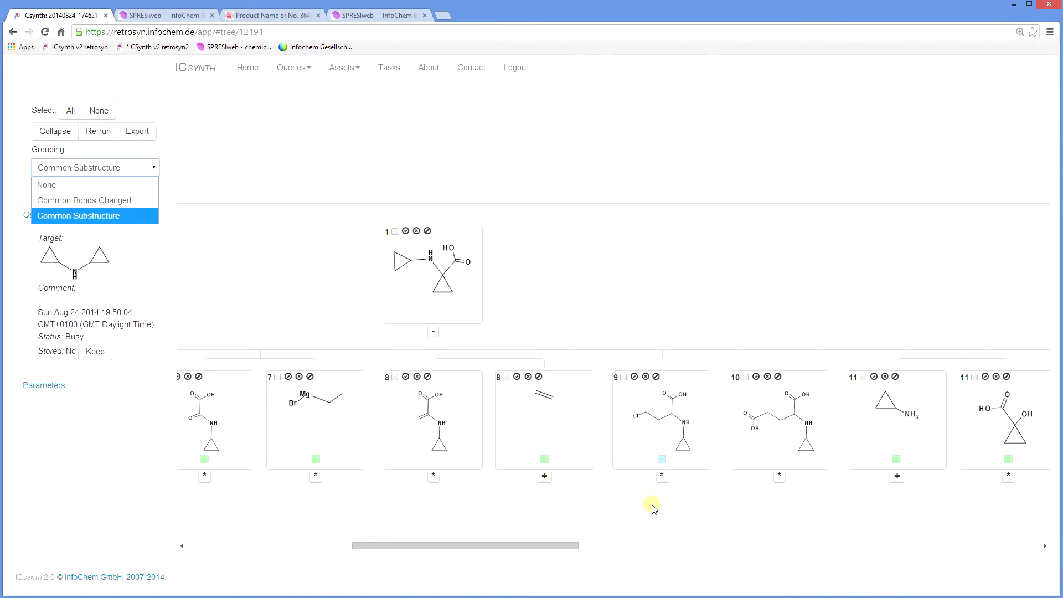
drag(569, 546, 371, 547)
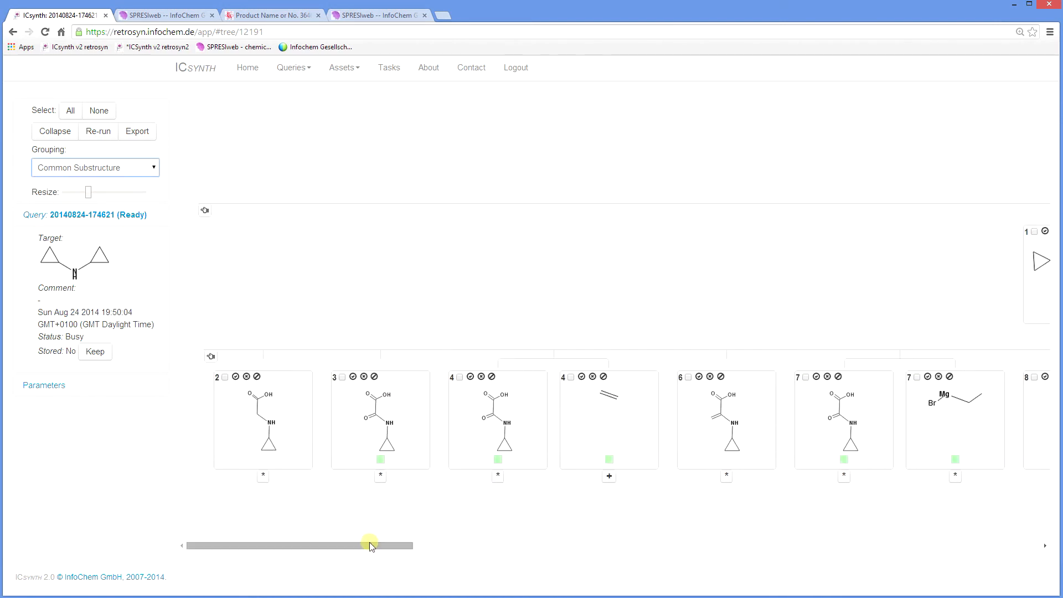
Expand the precursors of suggestion 2 and examine the suggestions on the third tree level
click(263, 477)
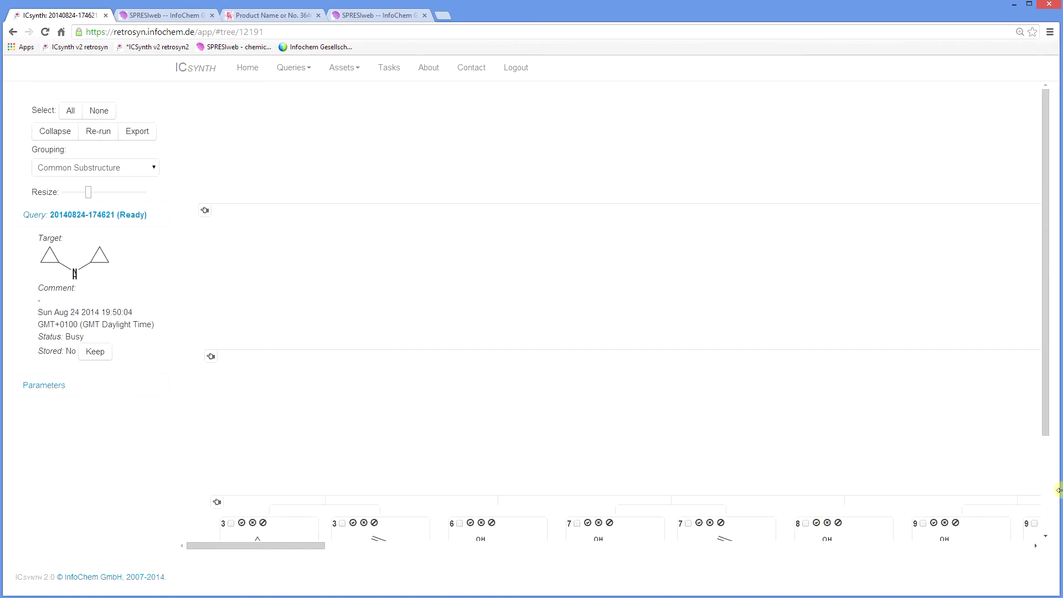
drag(1043, 433, 1050, 532)
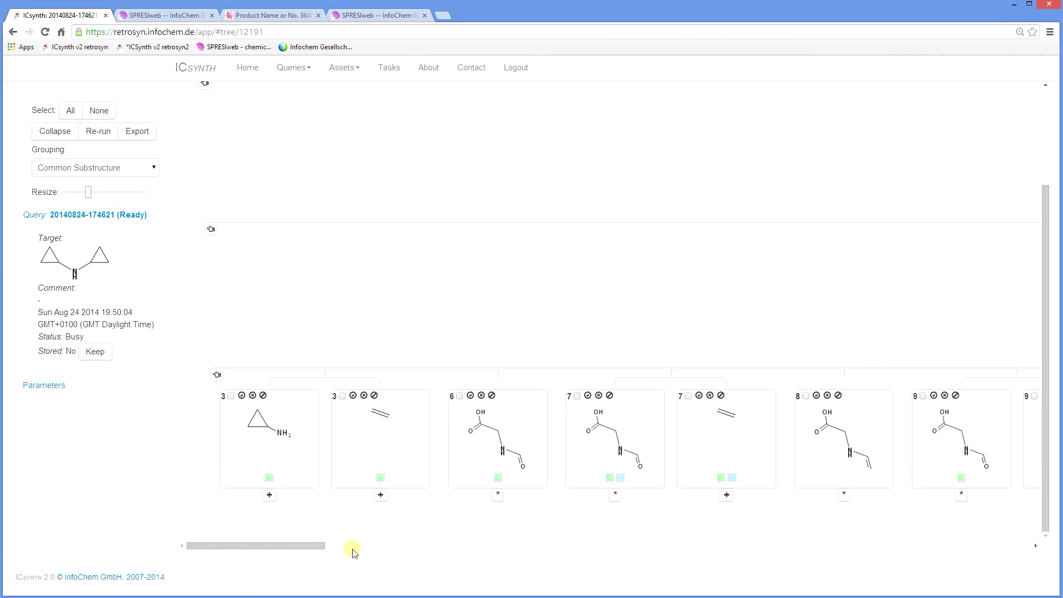
click(328, 547)
drag(329, 550, 211, 548)
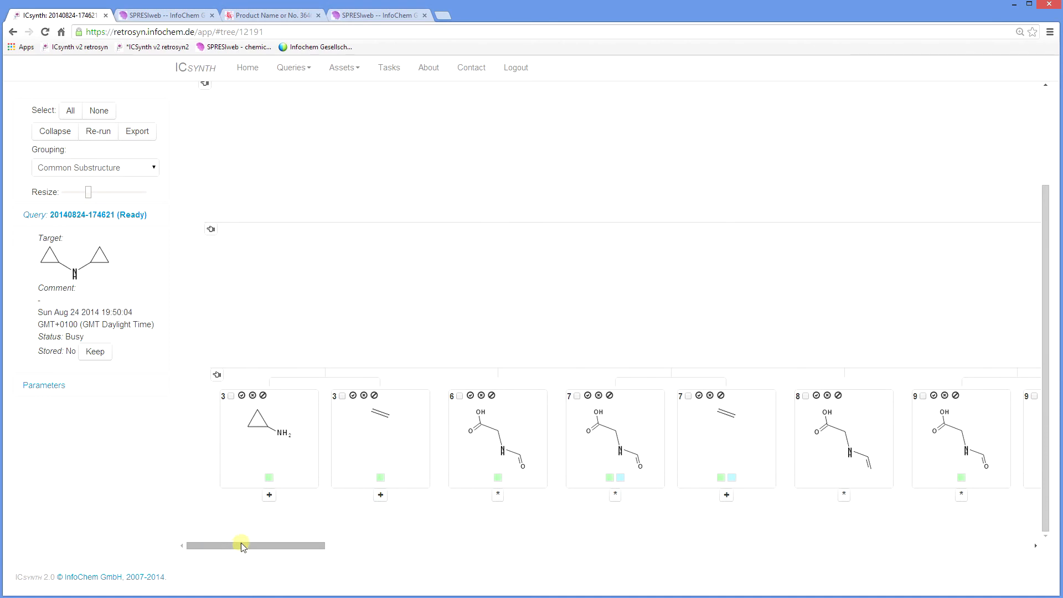
Remove suggestion 24, the chloro-substituted cyclopropylamino acid, from the second tree level
drag(285, 546, 634, 584)
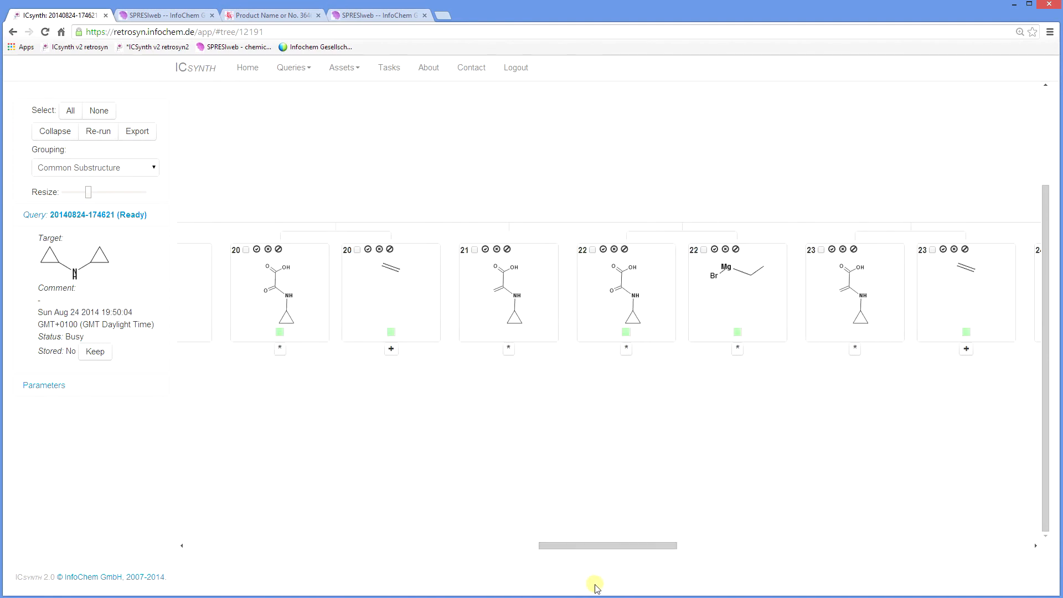
drag(634, 549, 696, 552)
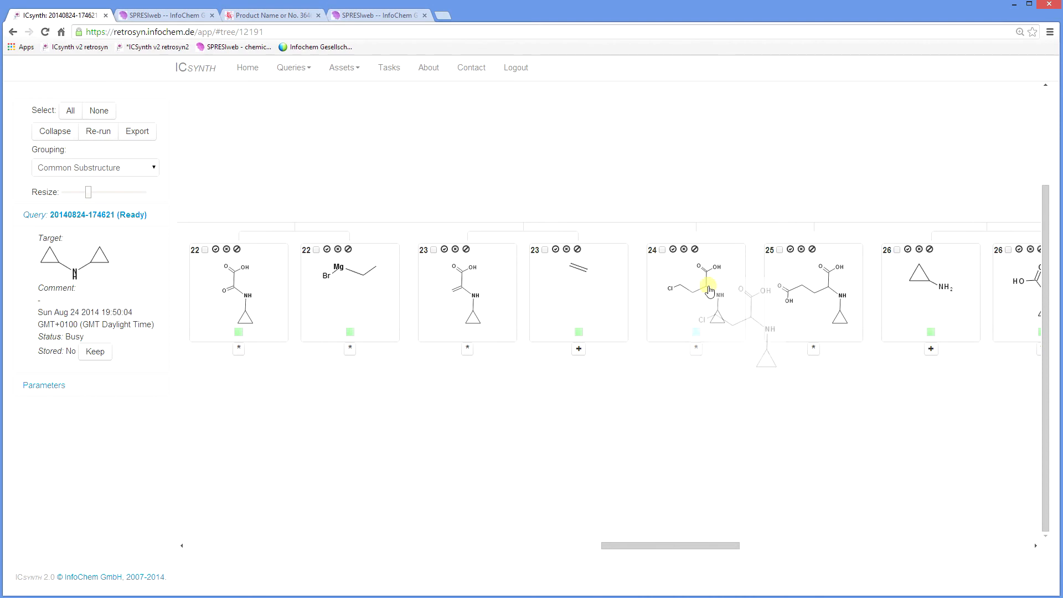
mouse_move(703, 291)
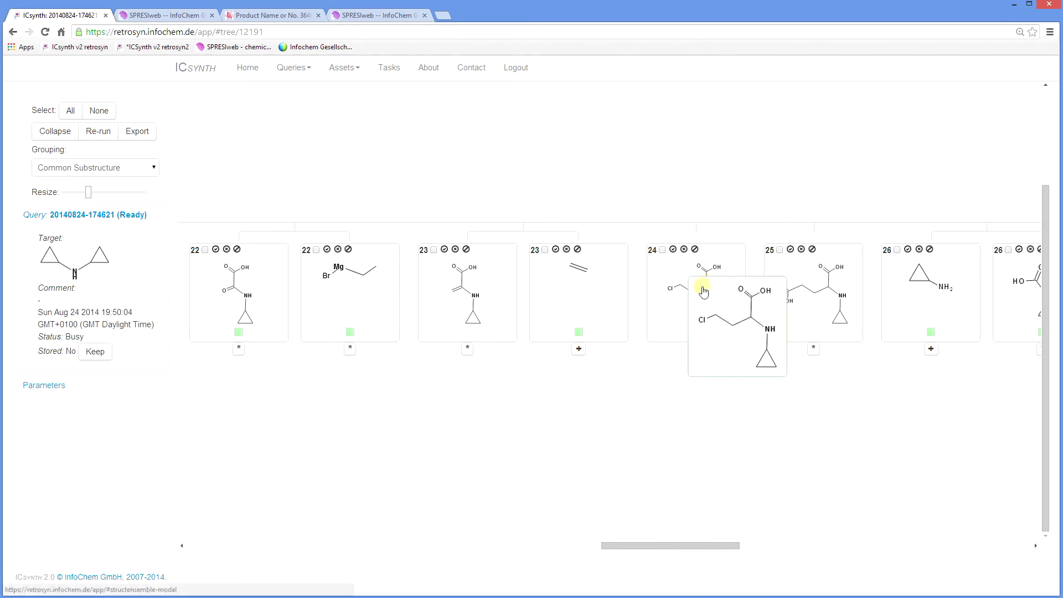
click(684, 250)
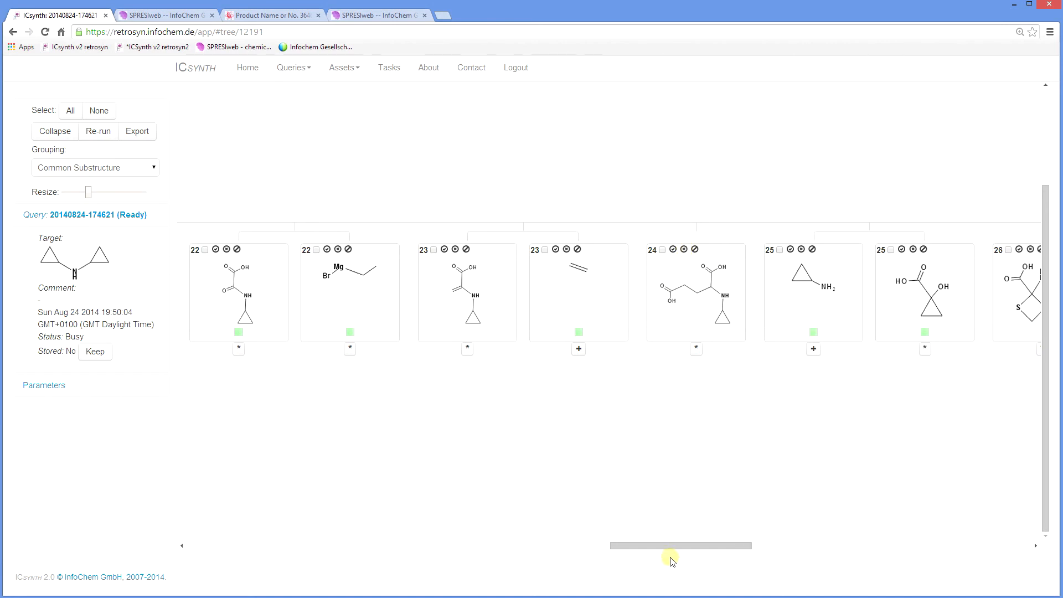
Open a new query with the structure of suggestion 2 as its target, and go back to the result tree
drag(671, 546, 390, 536)
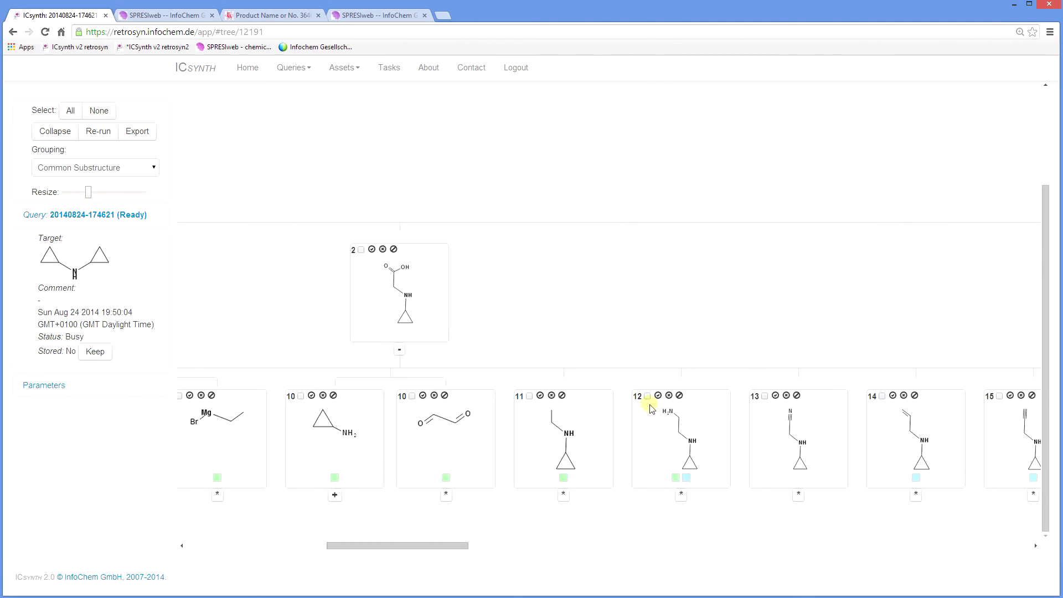
drag(422, 330, 372, 253)
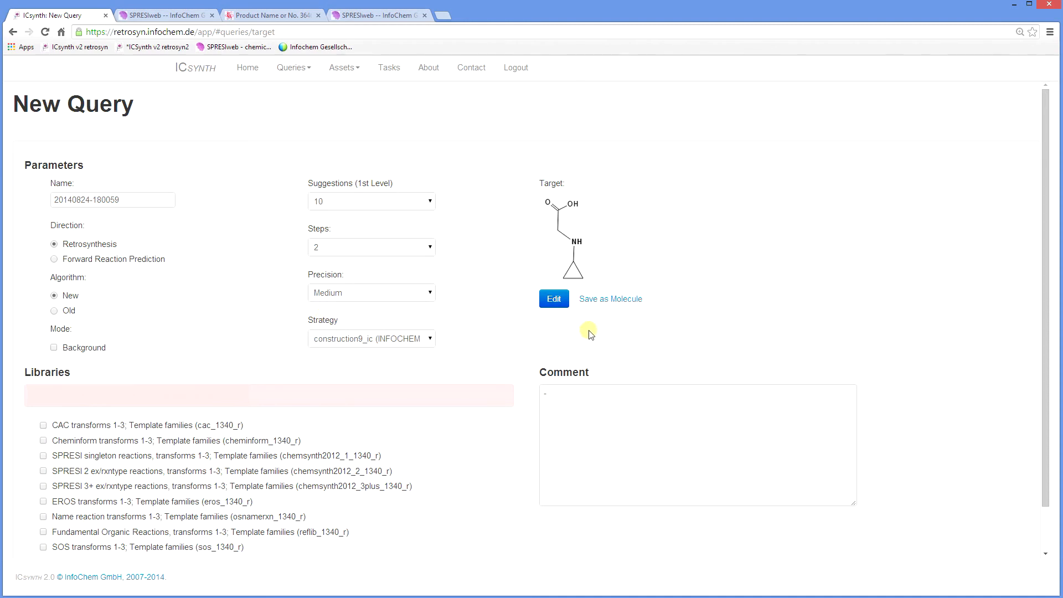
click(14, 32)
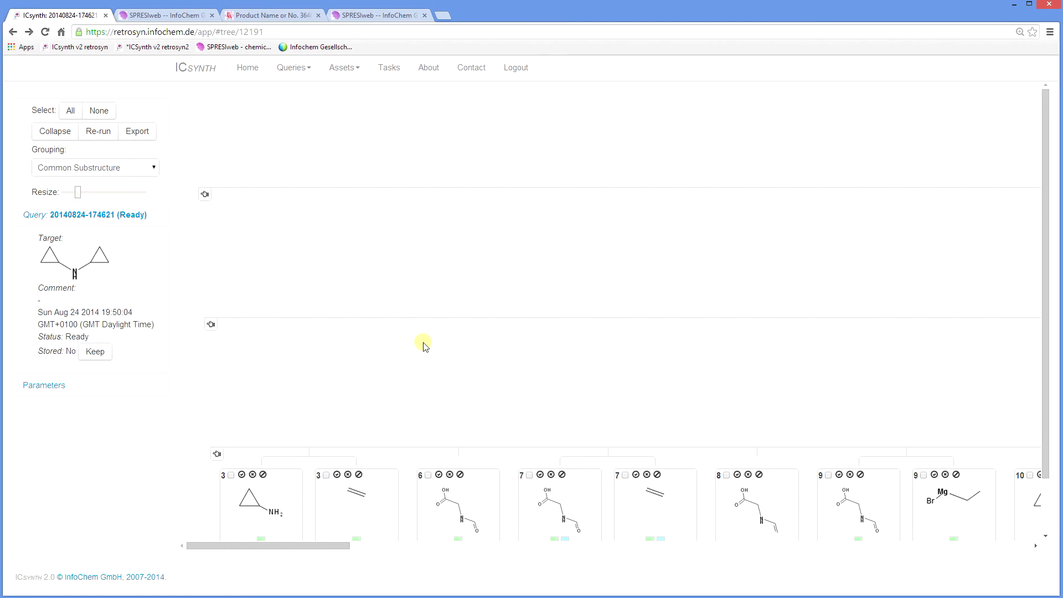
Collapse all three tree levels to one suggestion each and select the whole route down to the suggestion 3 precursors
click(211, 325)
click(205, 194)
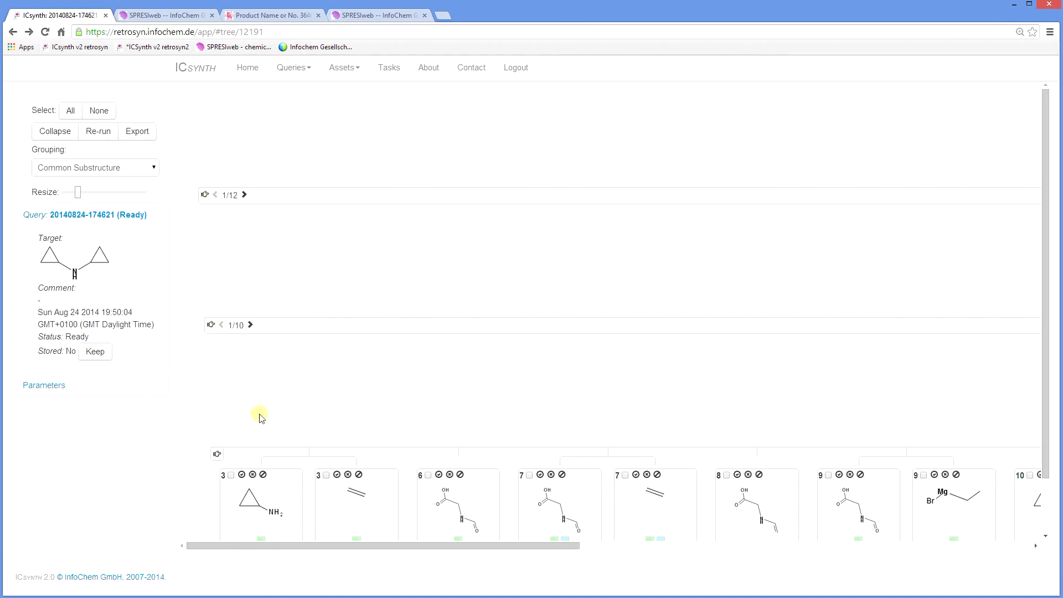
click(217, 454)
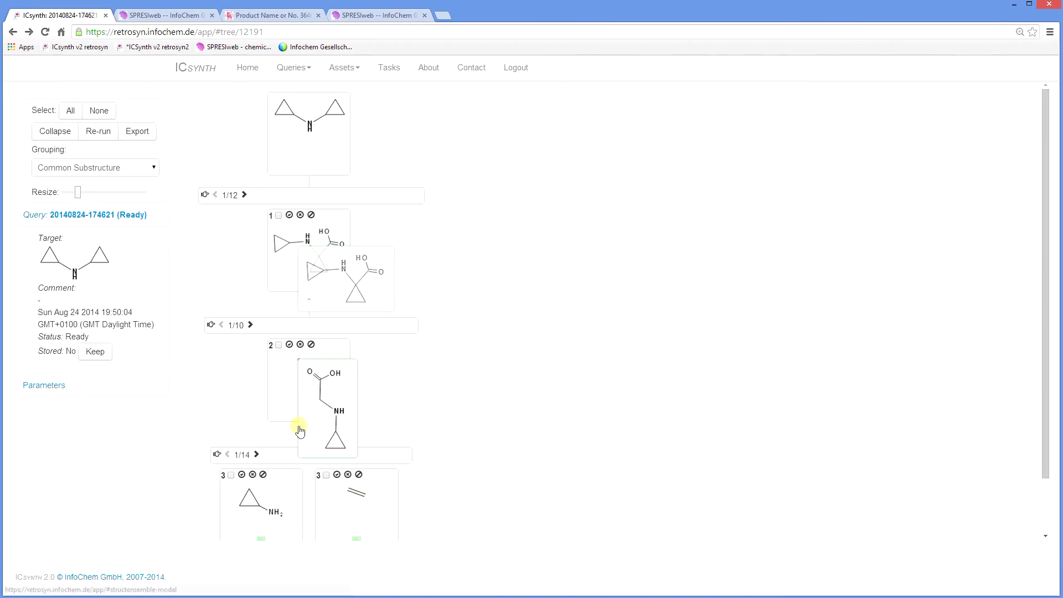
click(231, 476)
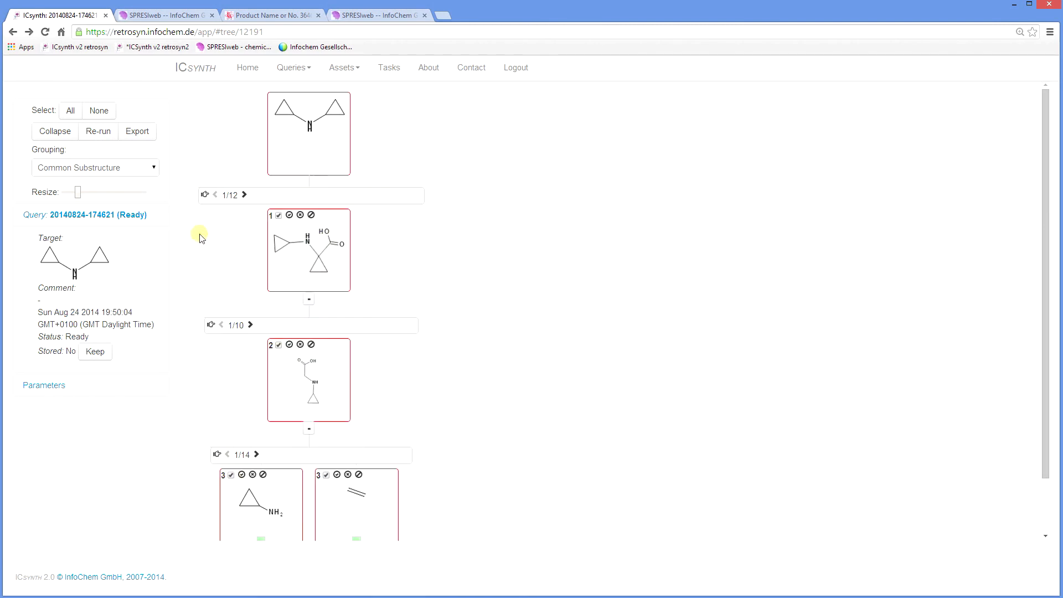
Export the selected route in Excel (.xls) format with object type ICedit and no grouping, and open the downloaded file
click(141, 136)
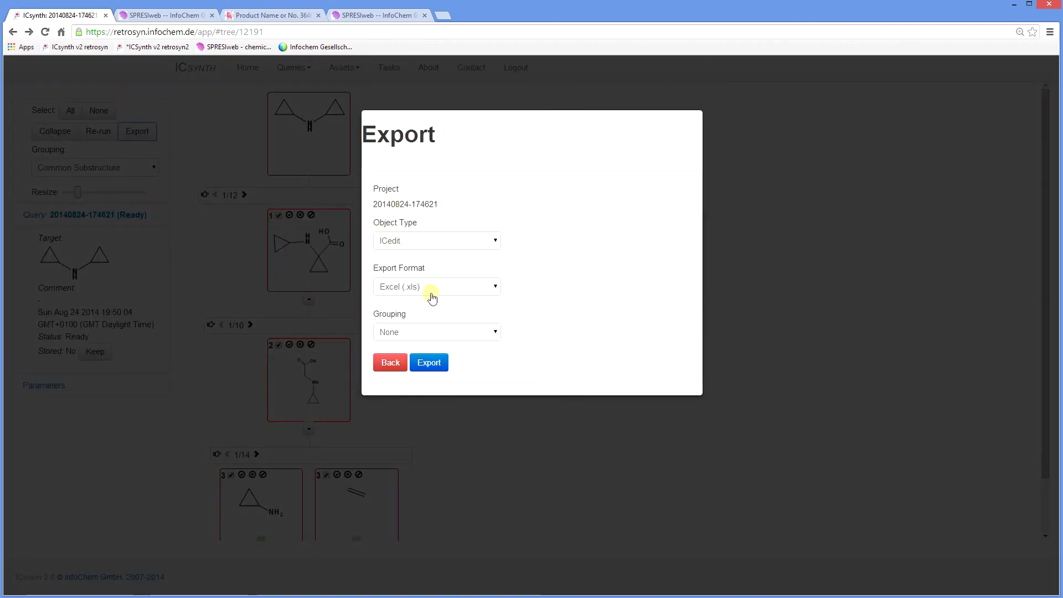
click(441, 370)
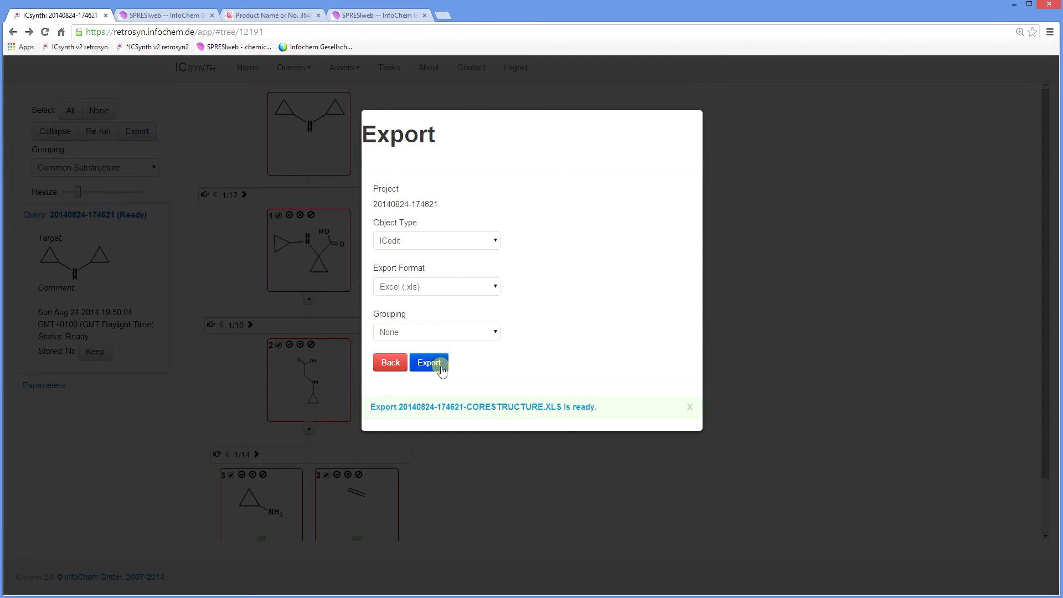
click(537, 407)
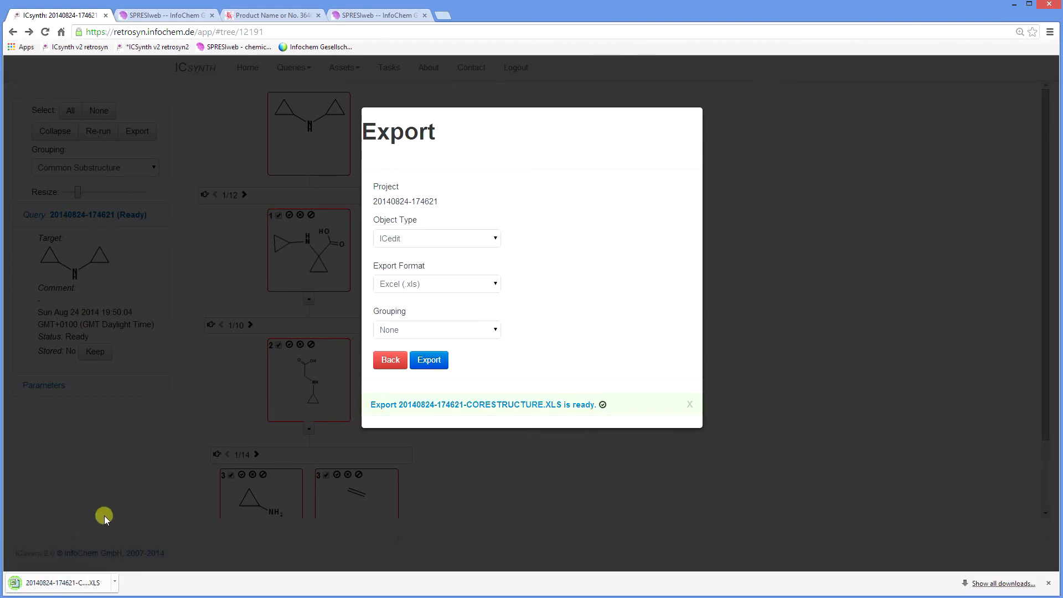
click(105, 582)
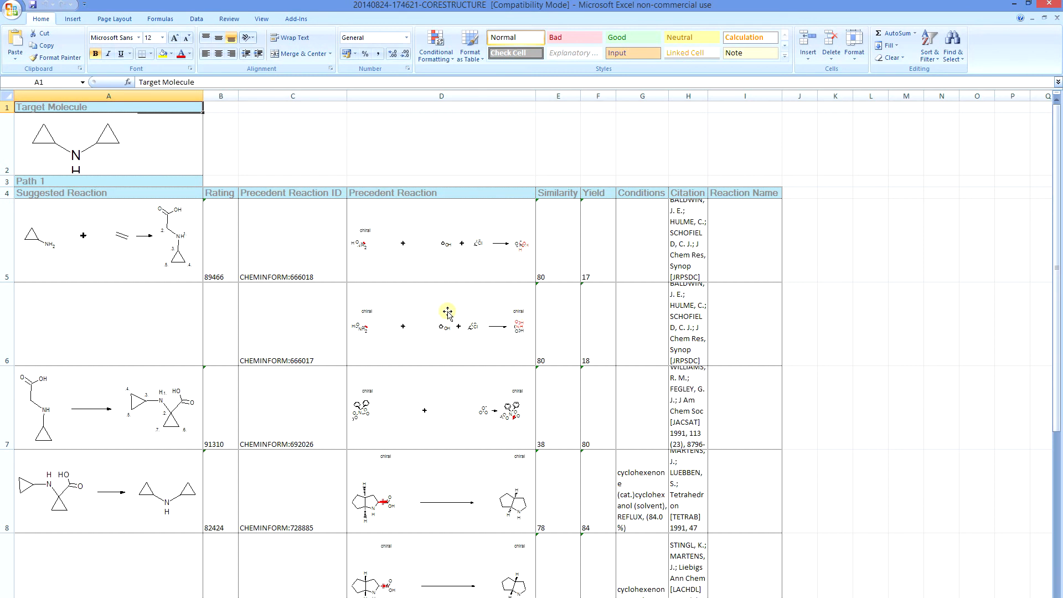
Switch back to ICsynth in the browser and open the list of existing queries
key(alt+Tab)
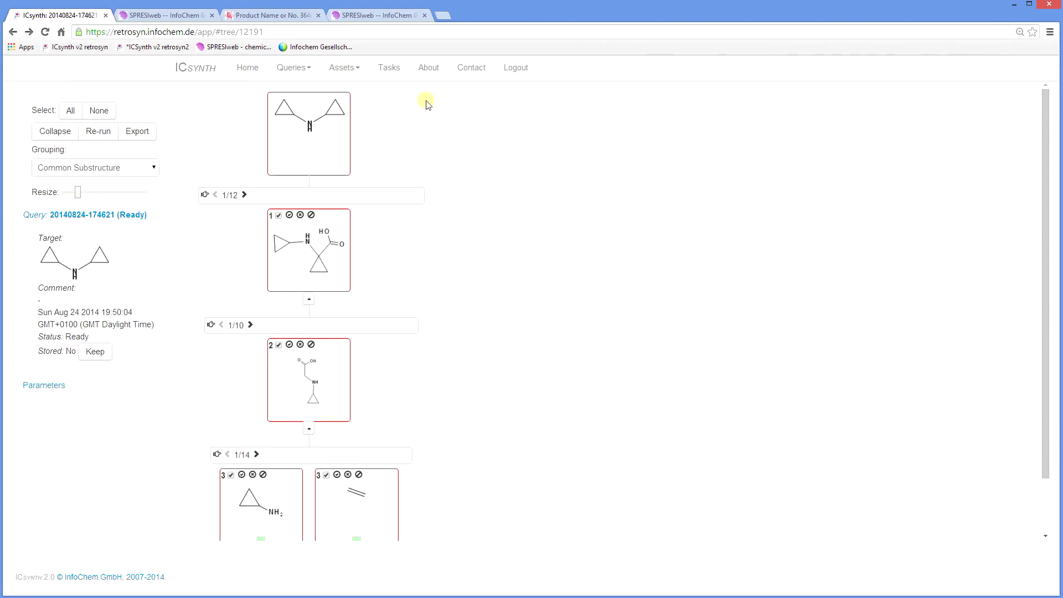
click(304, 69)
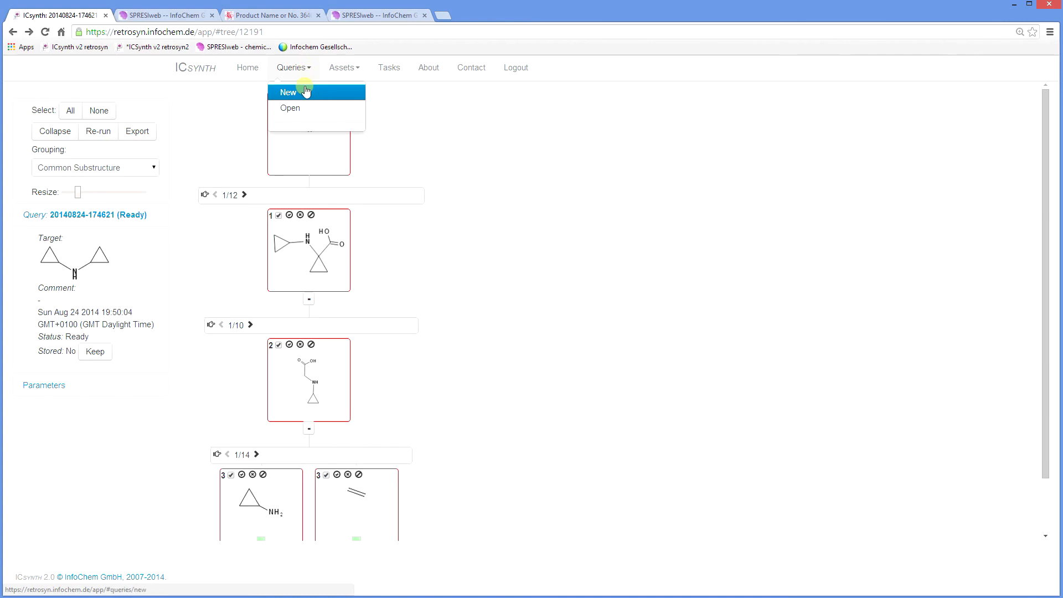
click(303, 107)
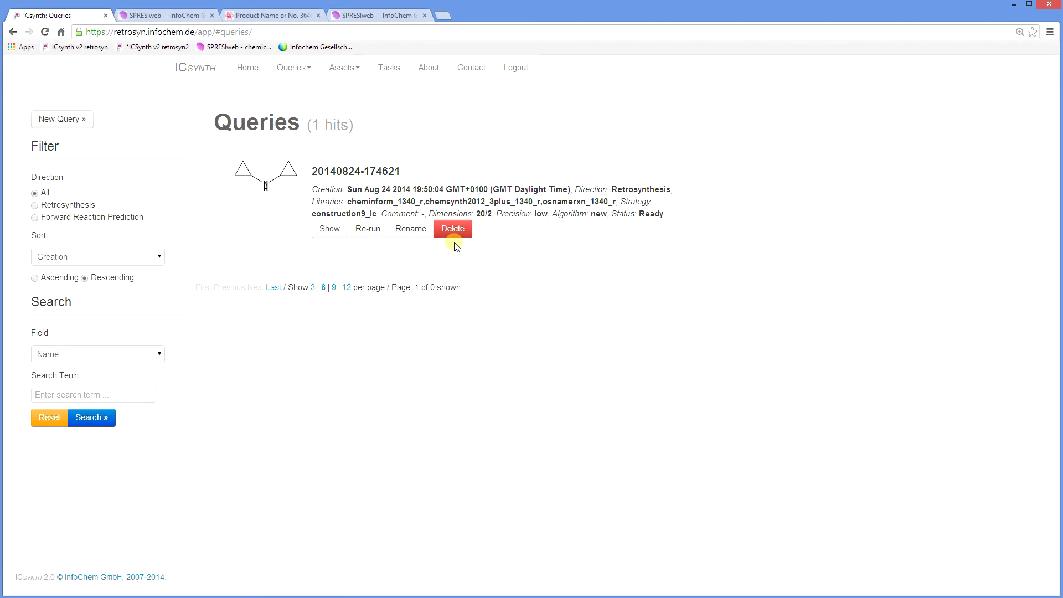
View the list of stored molecules containing dicyclopropylamine, and go to the home page
click(359, 72)
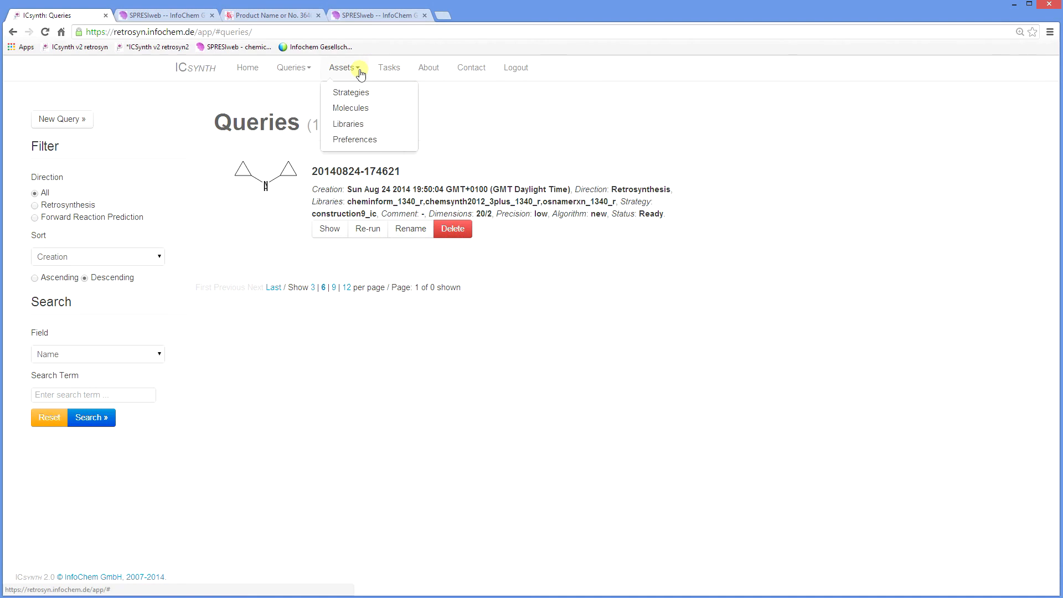
click(366, 111)
mouse_move(188, 253)
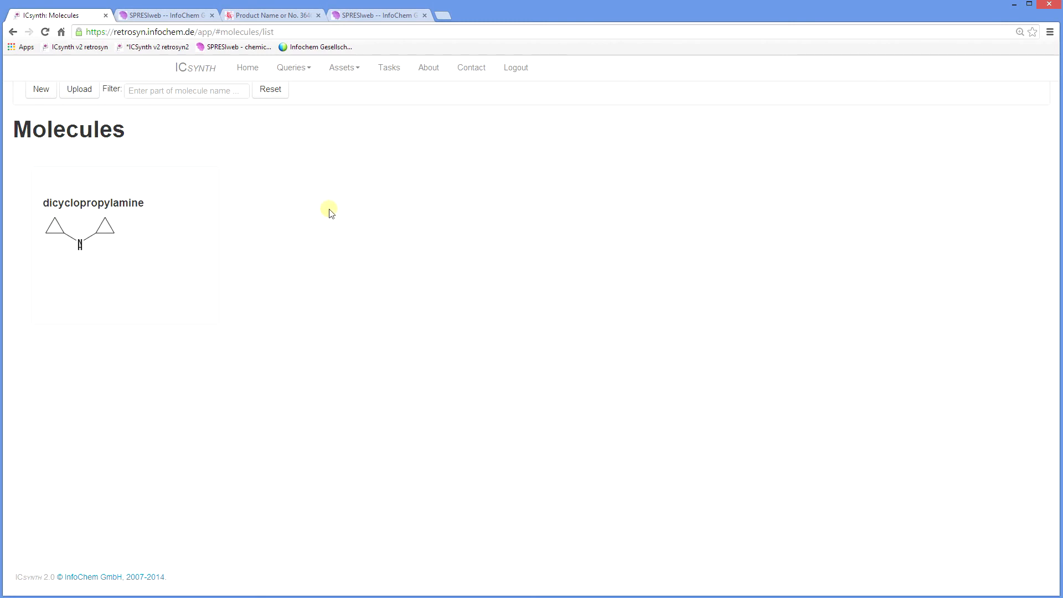
click(237, 72)
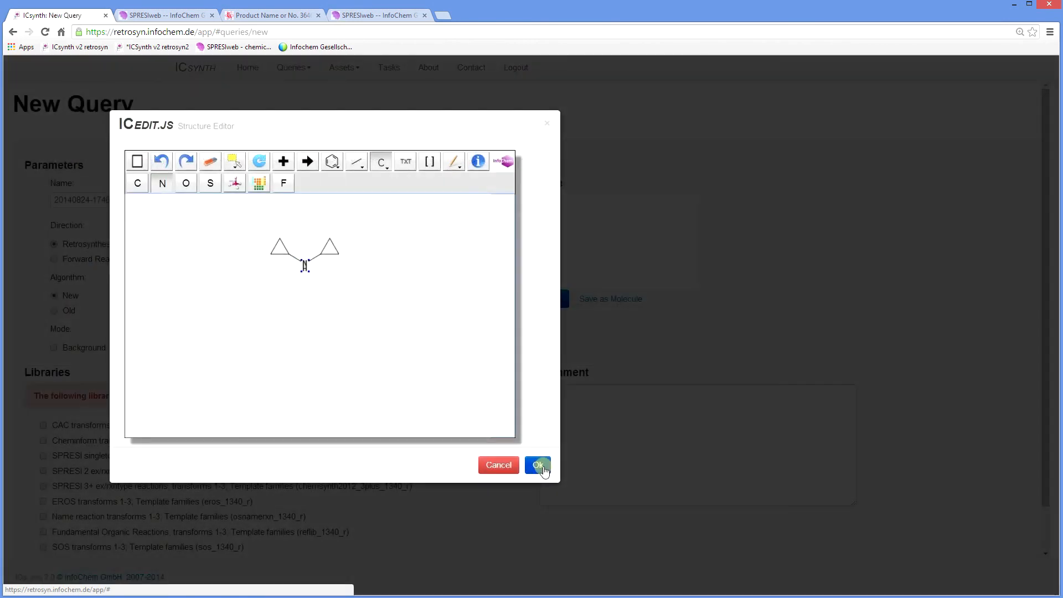
Accept the drawn dicyclopropylamine structure as the new query's target, and continue the retrosynthesis tree from suggestion 2
click(540, 466)
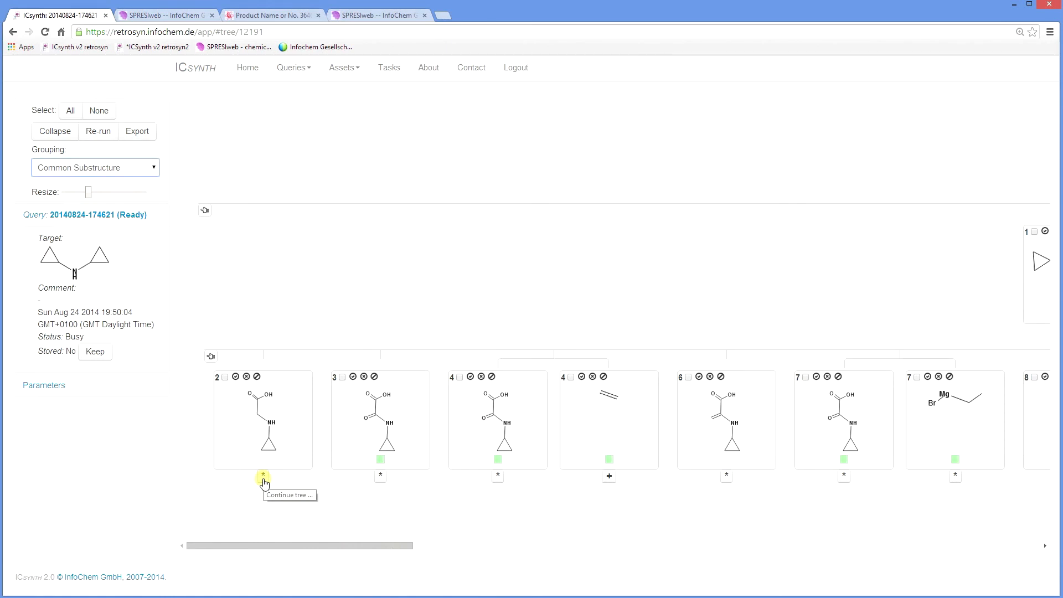
click(263, 476)
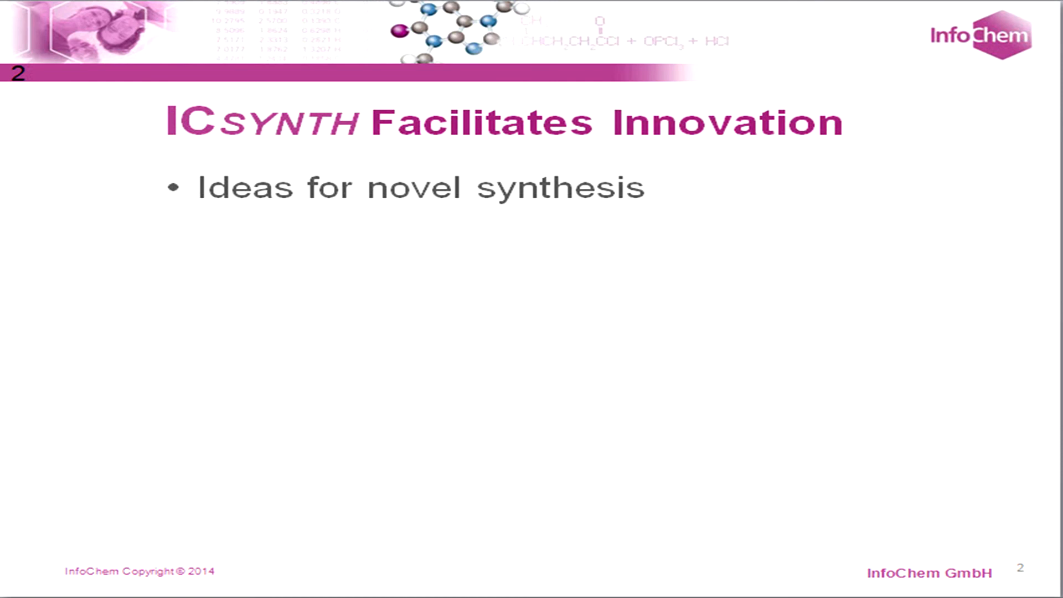
key(Right)
key(Right)
key(Right)
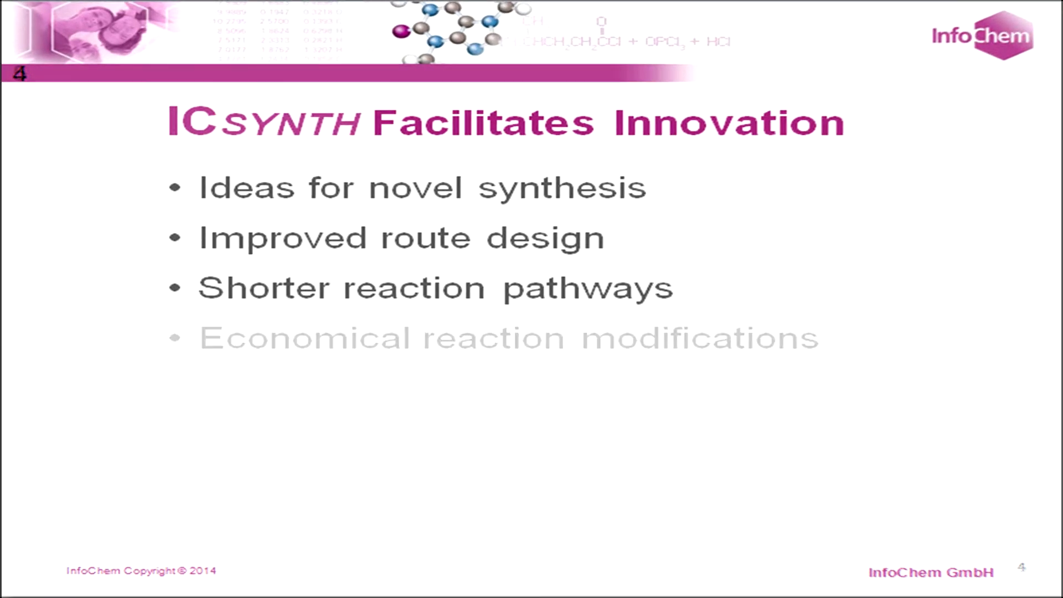